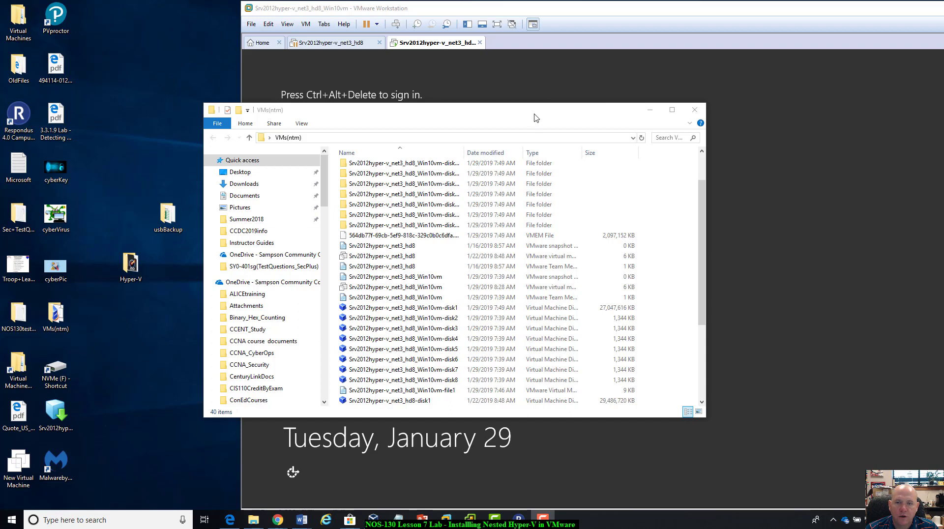
Reopen the VMs(ntm) folder from the desktop and widen its Type column so the full file types can be read.
left_click_drag(536, 119, 543, 97)
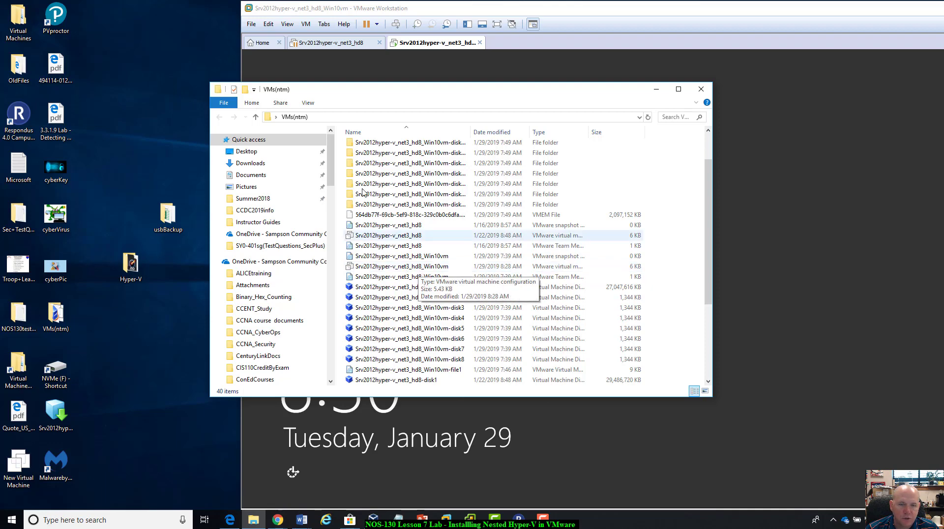
left_click(701, 89)
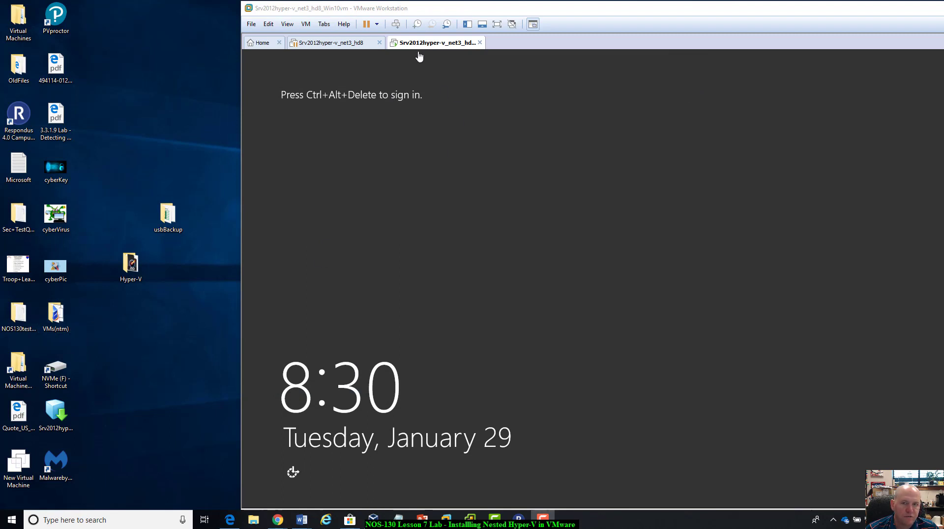
double_click(56, 313)
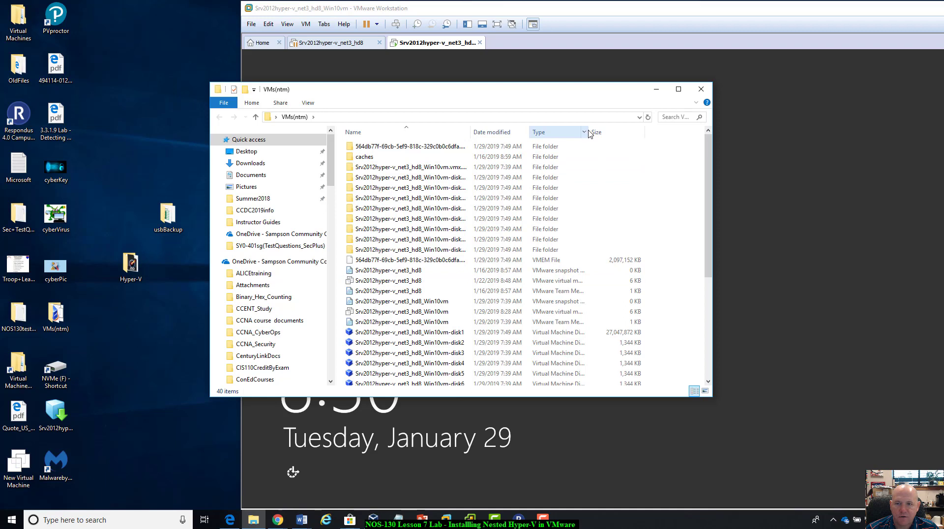
left_click_drag(590, 132, 648, 131)
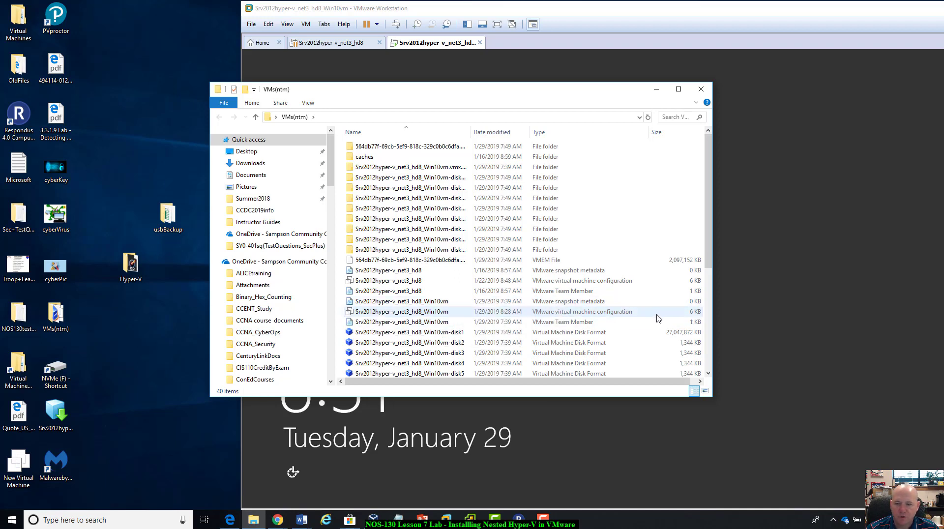
Open the Srv2012hyper-v_net3_hd8_Win10vm virtual machine configuration file in Notepad++ and maximize the editor window.
right_click(442, 315)
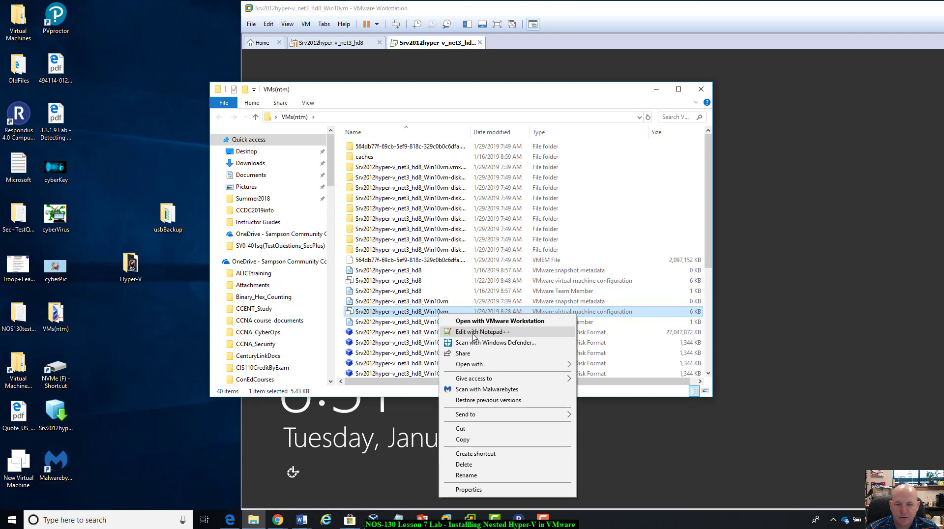
left_click(474, 332)
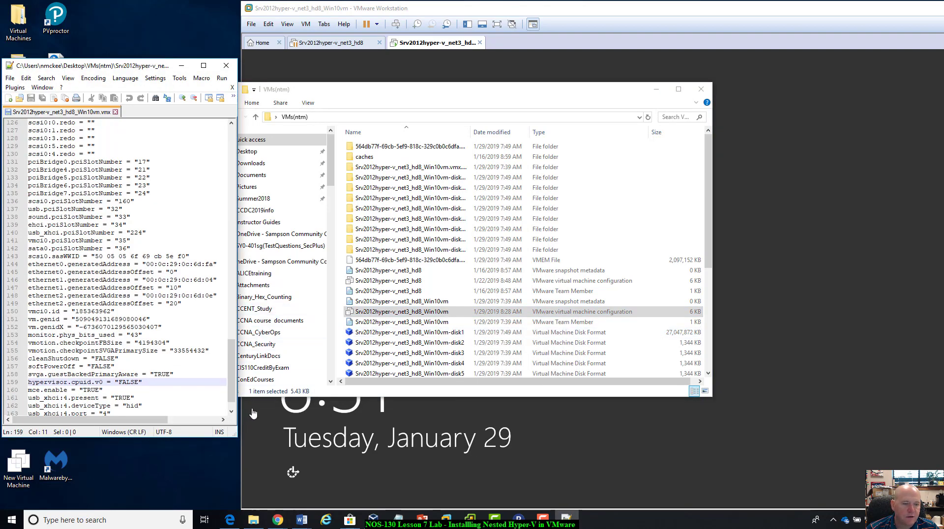
left_click_drag(138, 71, 398, 53)
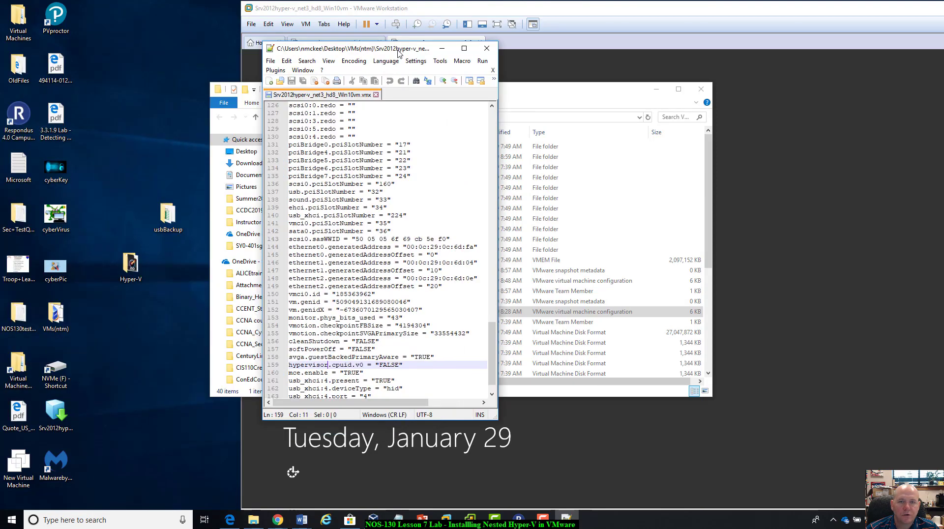
double_click(398, 53)
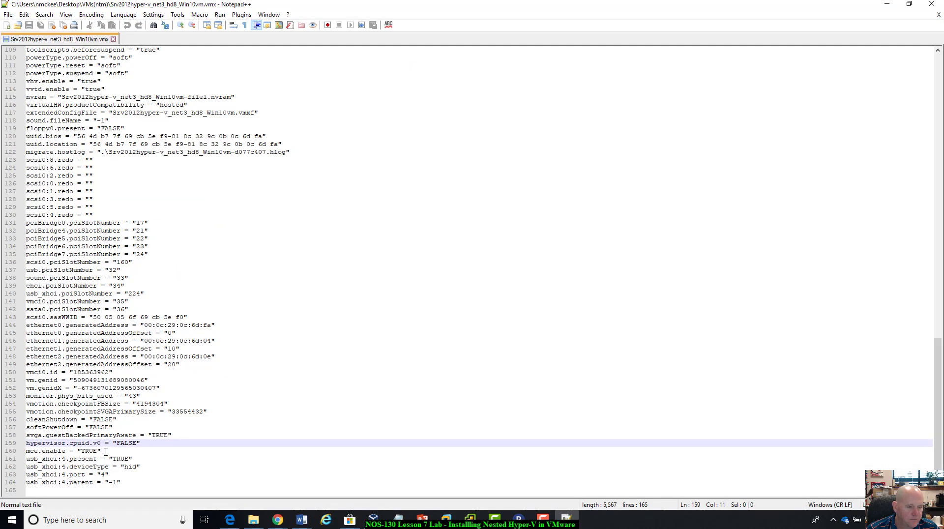
Examine the hypervisor.cpuid.v0 and mce.enable lines near the end of the configuration file.
left_click_drag(105, 452, 26, 451)
left_click(28, 446)
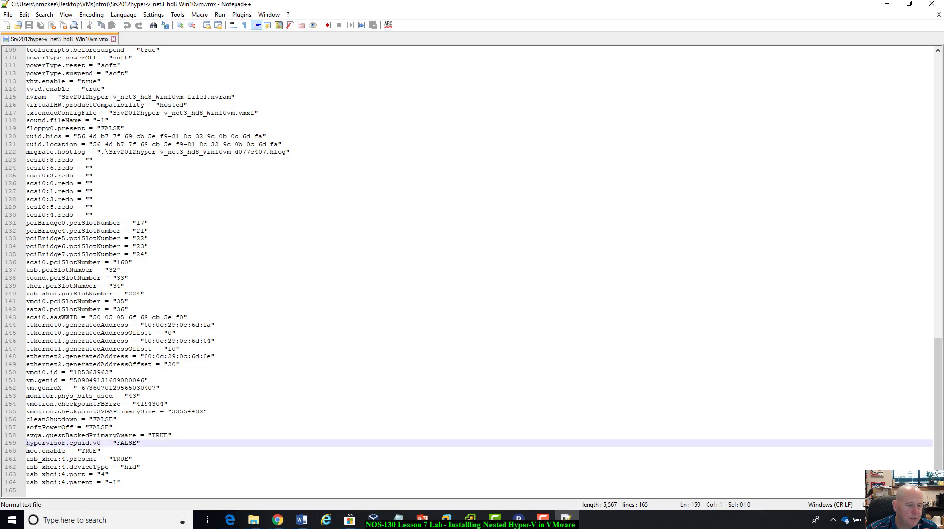
left_click(144, 443)
left_click(27, 451)
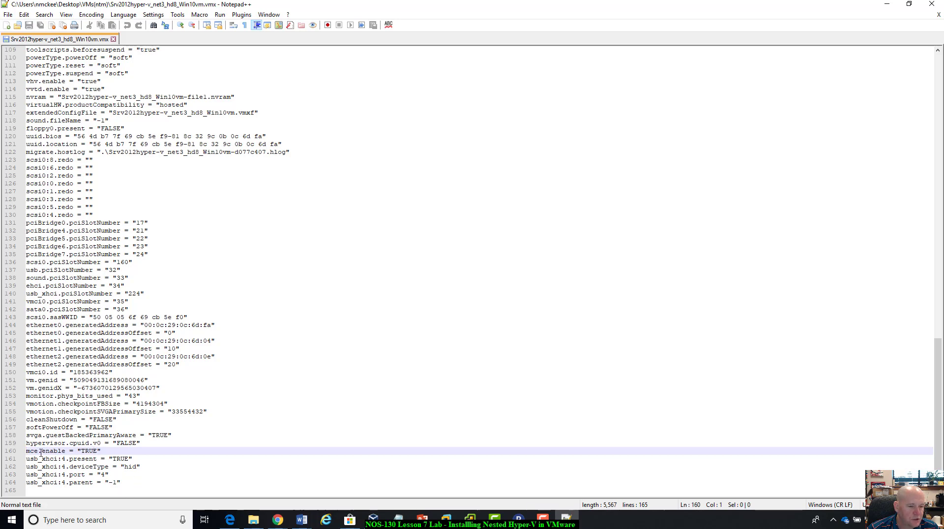
scroll(121, 424, "up", 4)
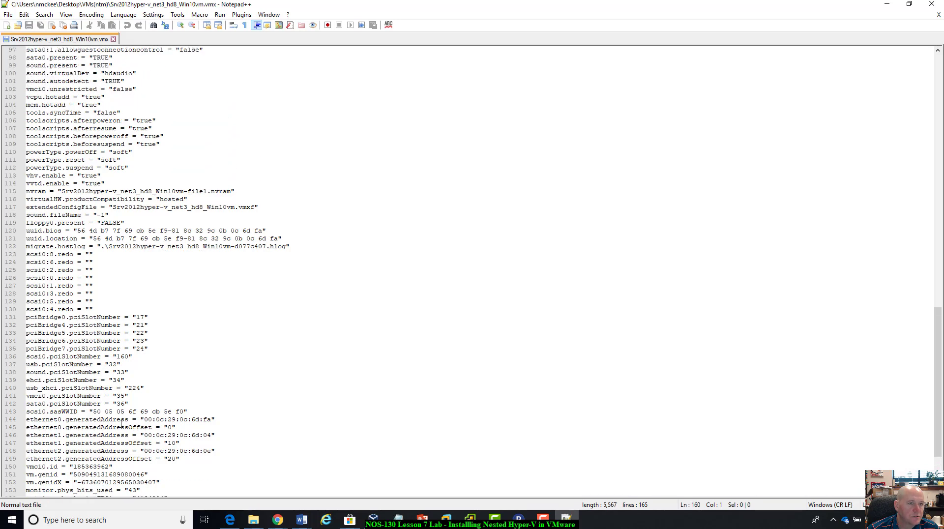
scroll(121, 424, "up", 5)
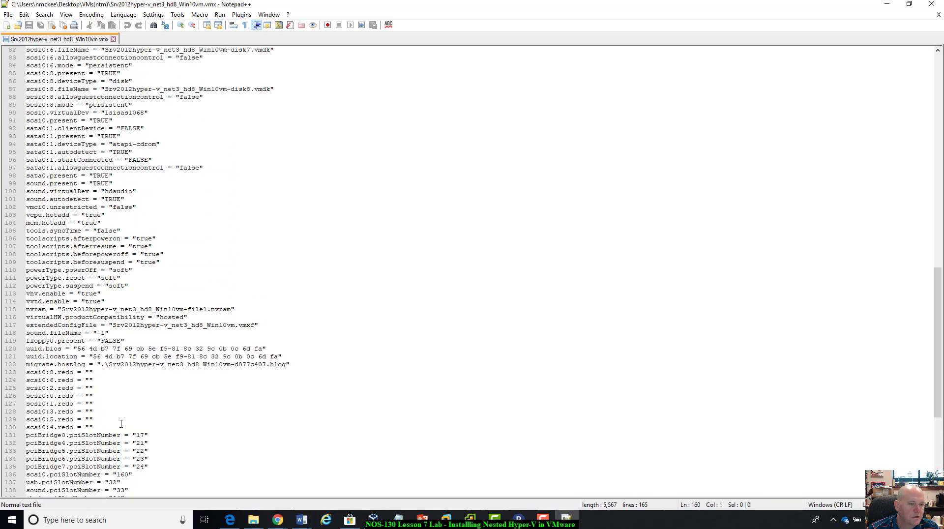
scroll(121, 424, "up", 5)
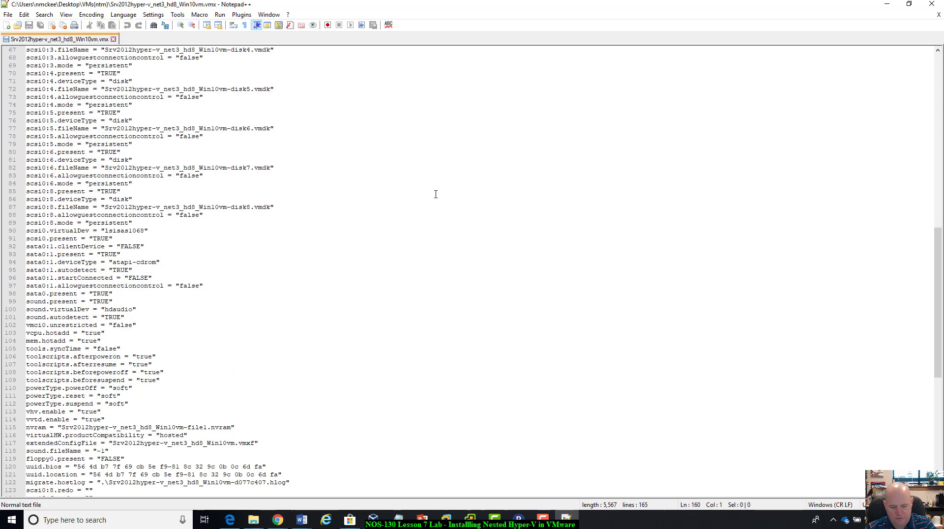
Search the configuration file for "vhv" and review the vhv.enable line together with the settings at the end of the file.
key("ctrl+f")
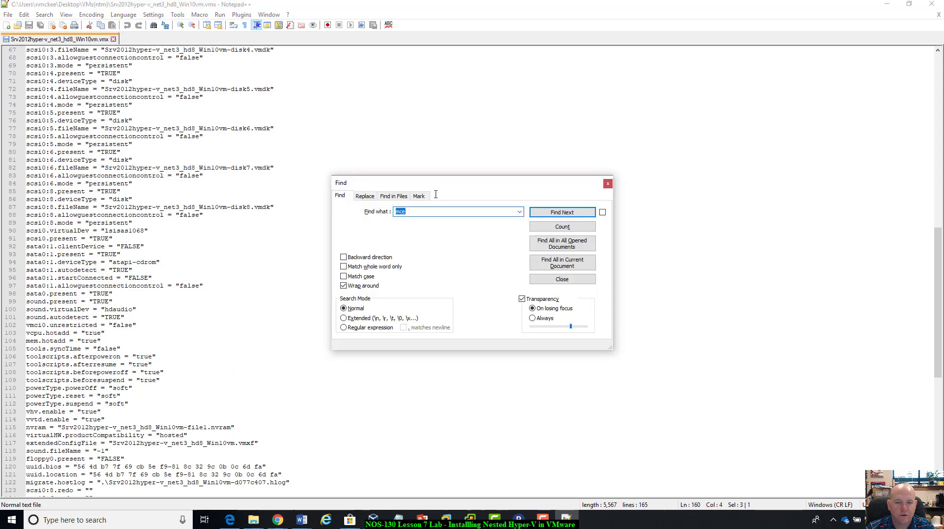
type("vhv")
key("Return")
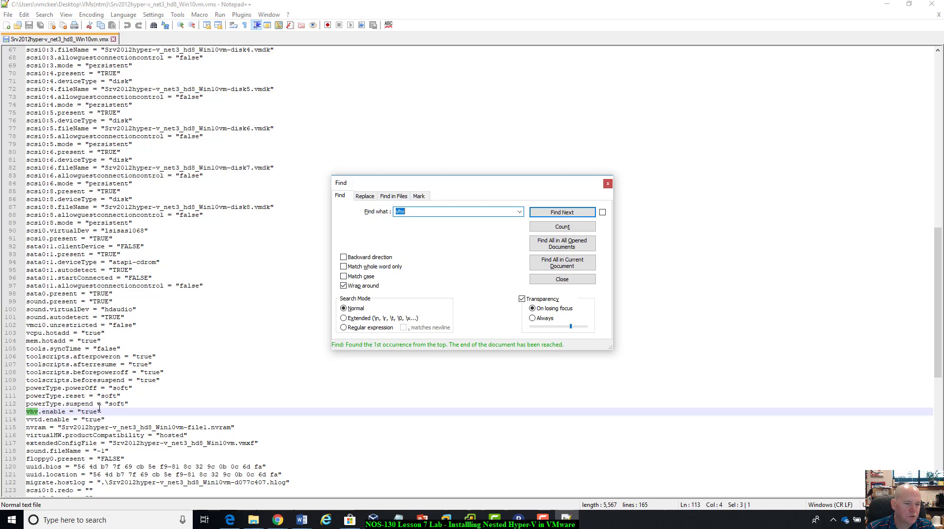
left_click(609, 184)
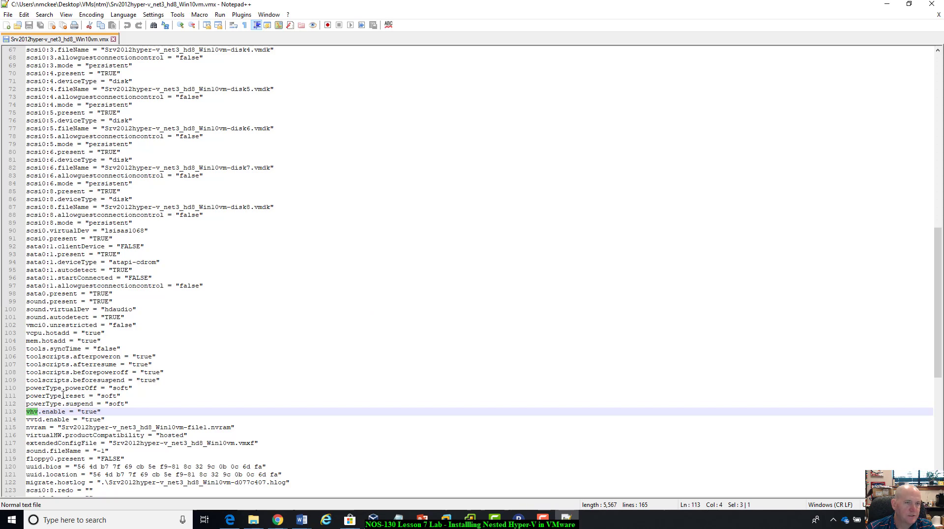
scroll(57, 403, "down", 14)
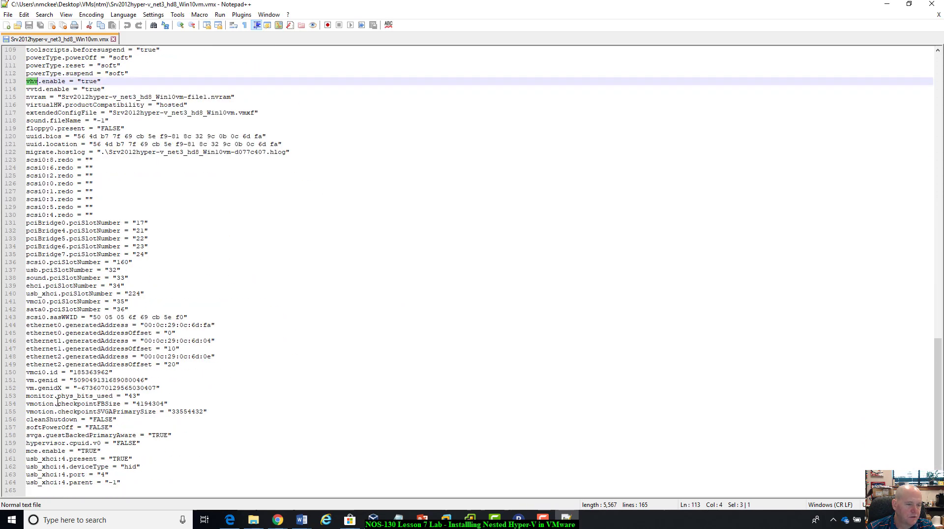
scroll(37, 248, "up", 7)
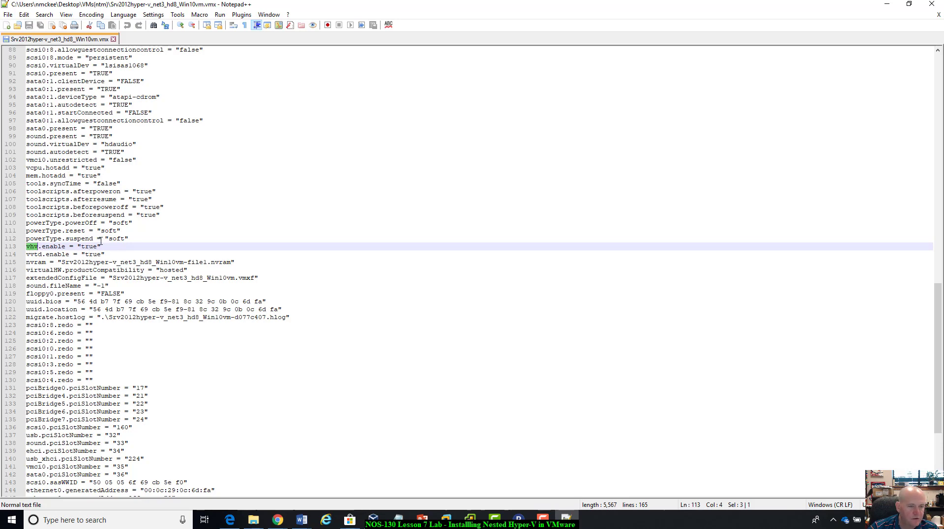
scroll(106, 262, "down", 5)
scroll(106, 262, "down", 2)
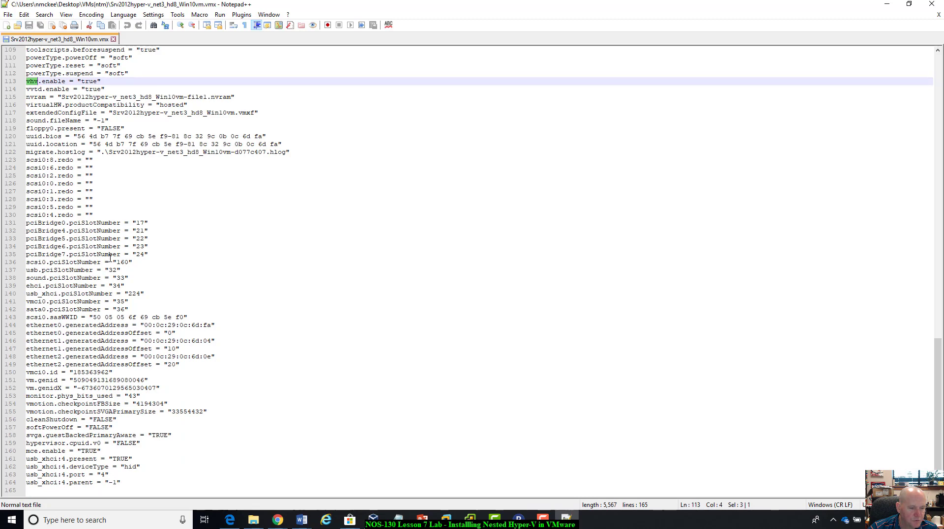
scroll(112, 299, "up", 4)
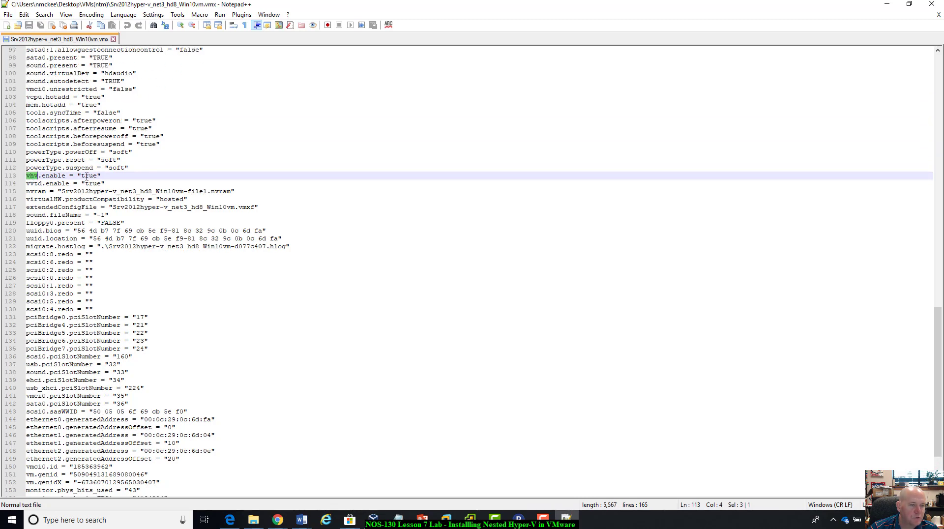
scroll(133, 375, "down", 4)
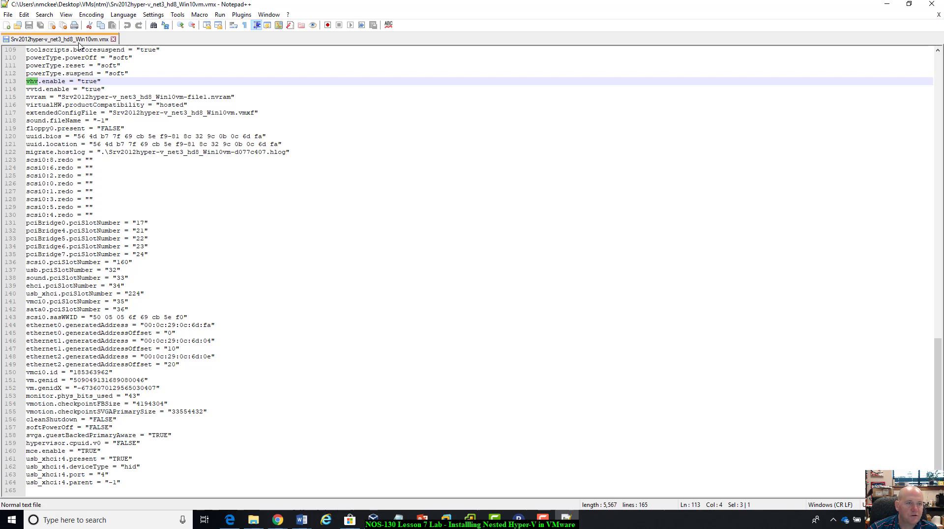
Begin a Save As of the configuration file in the VMs(ntm) folder, picking the existing name Srv2012hyper-v_net3_hd8_Win10vm.
left_click(8, 15)
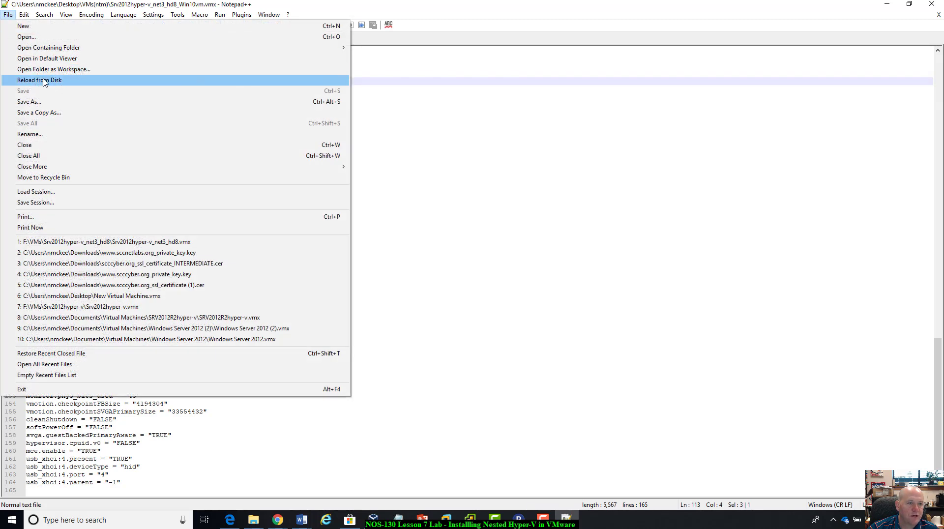
left_click(29, 102)
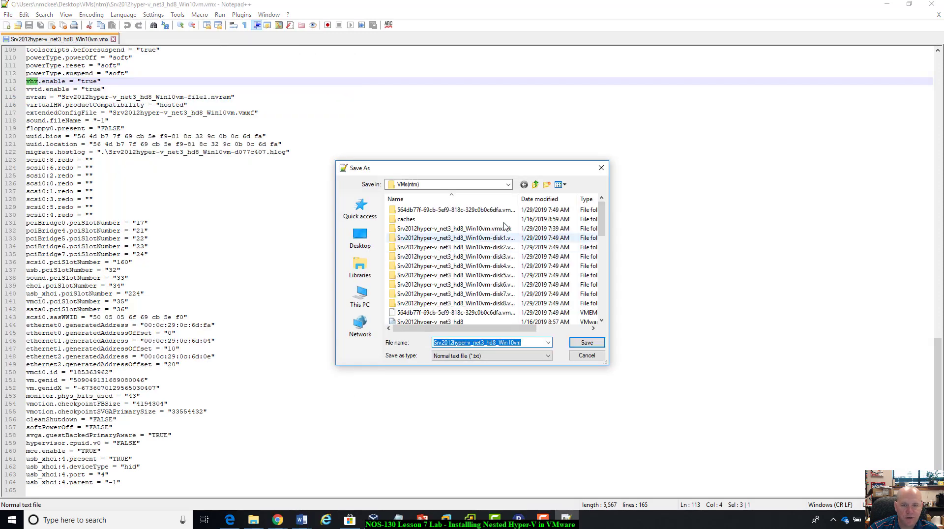
scroll(506, 281, "down", 2)
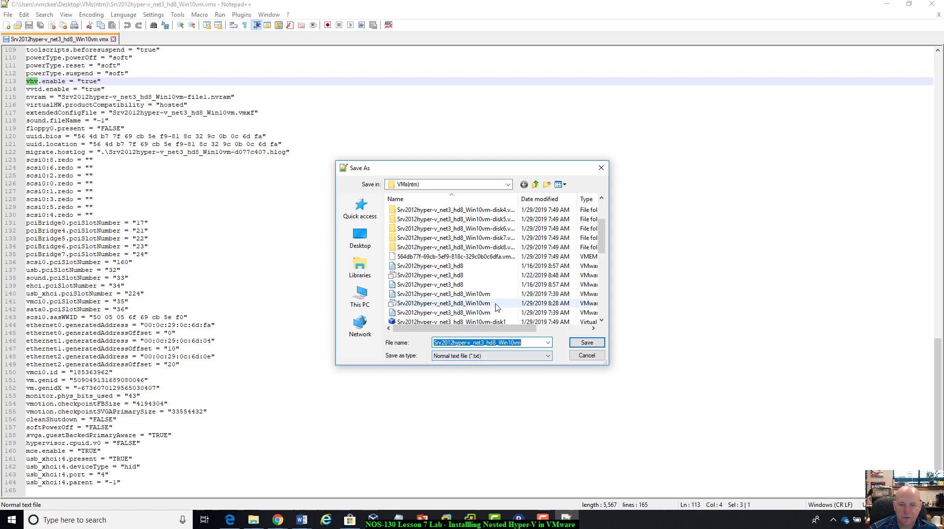
scroll(457, 268, "down", 1)
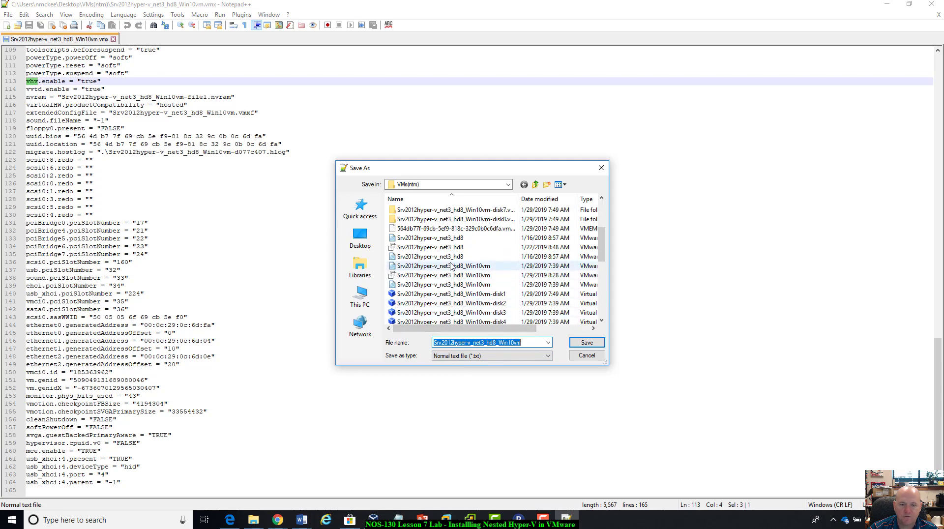
scroll(474, 285, "down", 1)
left_click(466, 240)
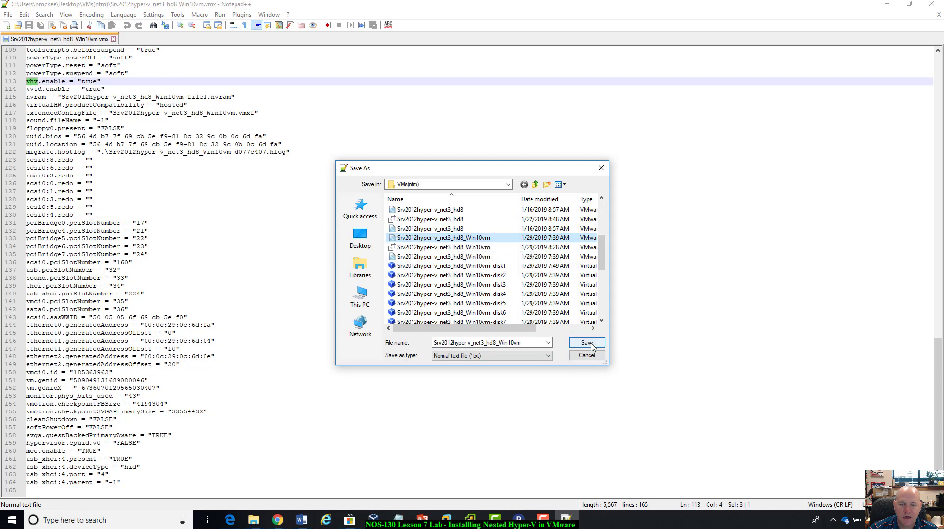
Try saving under the quoted name "Srv2012hyper-v_net3_hd8_Win10vm.vmx", decline replacing the existing file, and cancel the save.
left_click(530, 342)
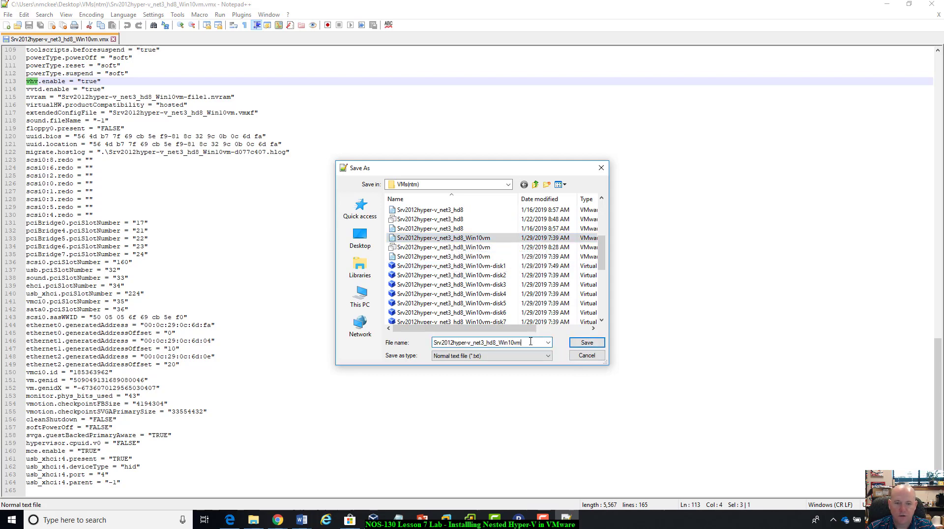
type(".")
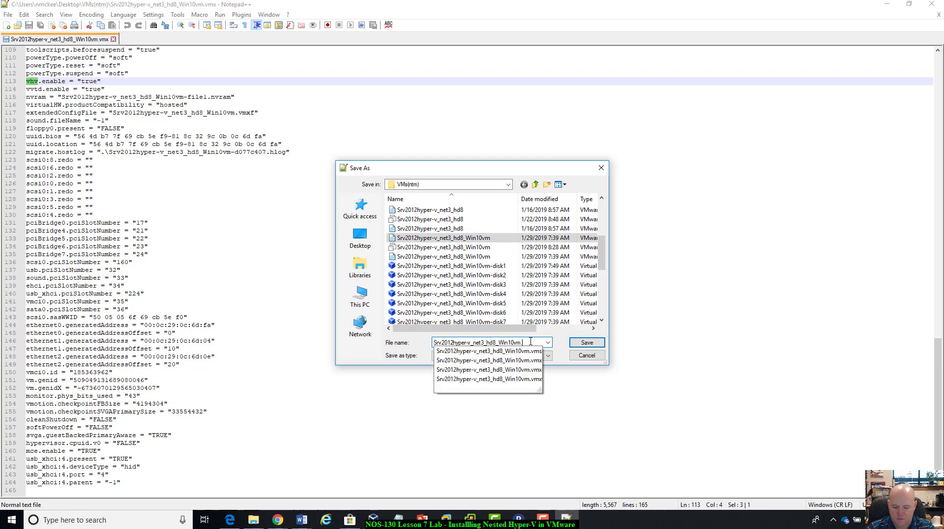
type("vmx")
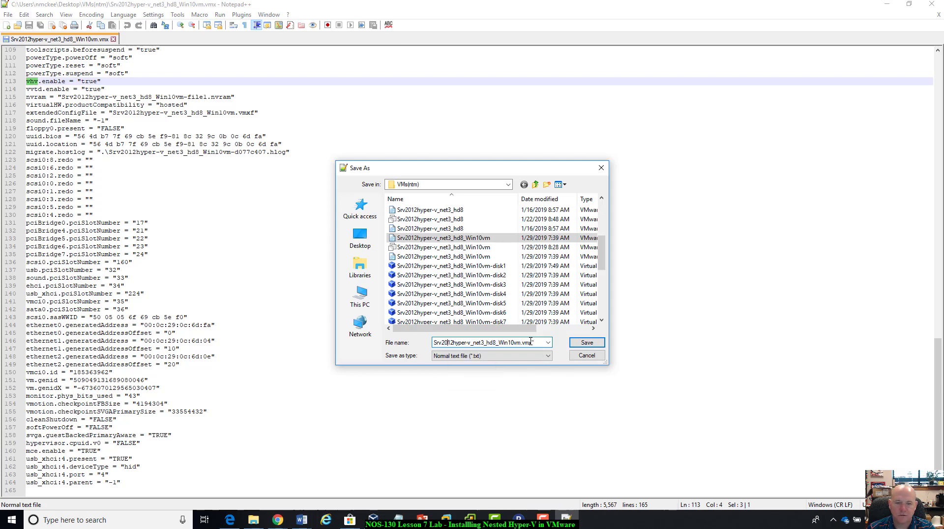
key("Home")
type("\"")
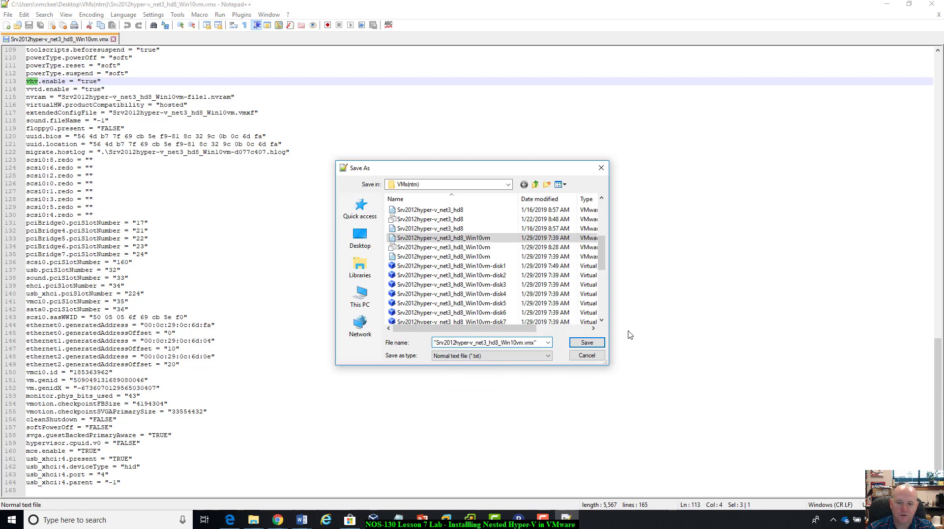
left_click(583, 343)
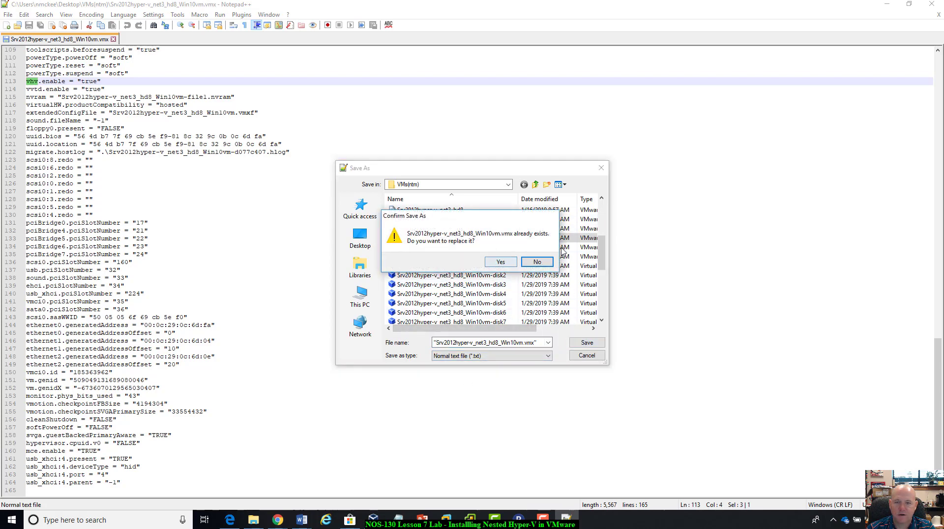
left_click(541, 263)
left_click(587, 355)
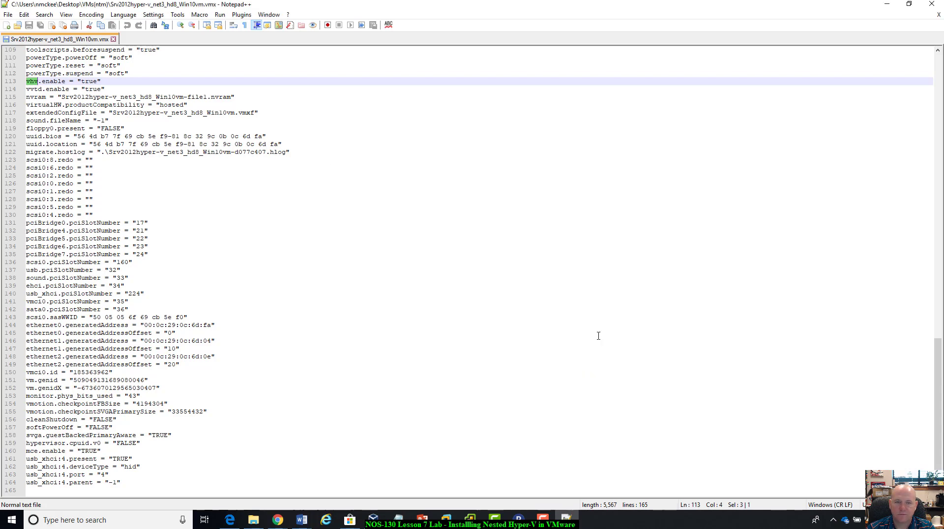
Deselect the search match and close the Notepad++ window to return to the VMs(ntm) folder.
left_click(387, 256)
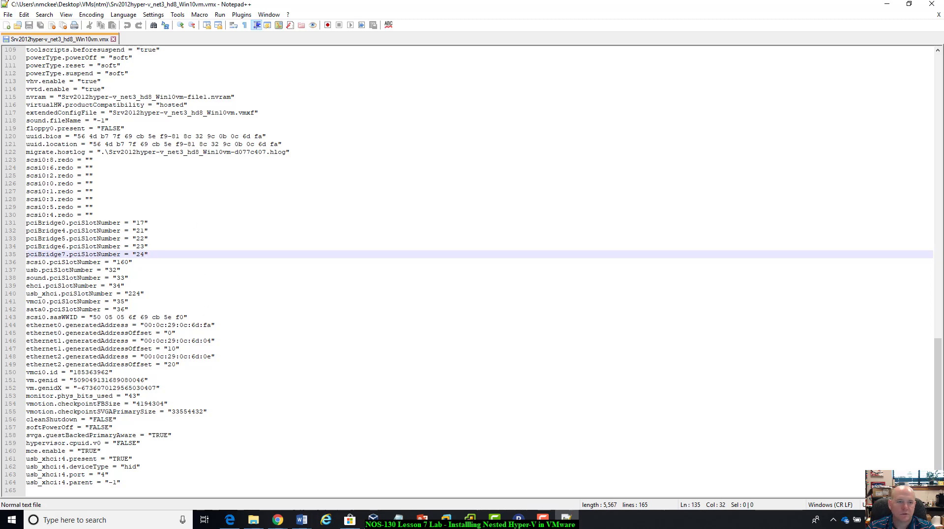
left_click(936, 7)
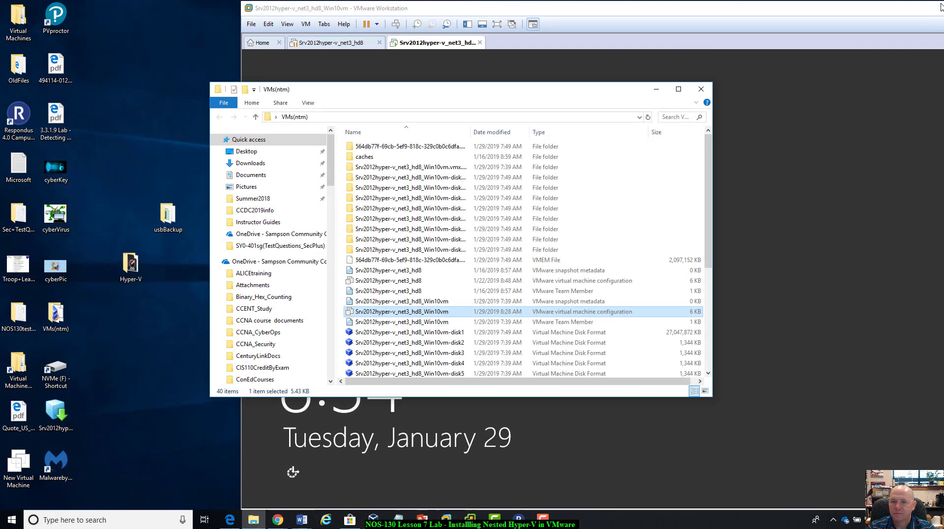
Close the VMs(ntm) folder window and sign in to the Windows Server 2012 R2 virtual machine with the account password.
left_click(702, 89)
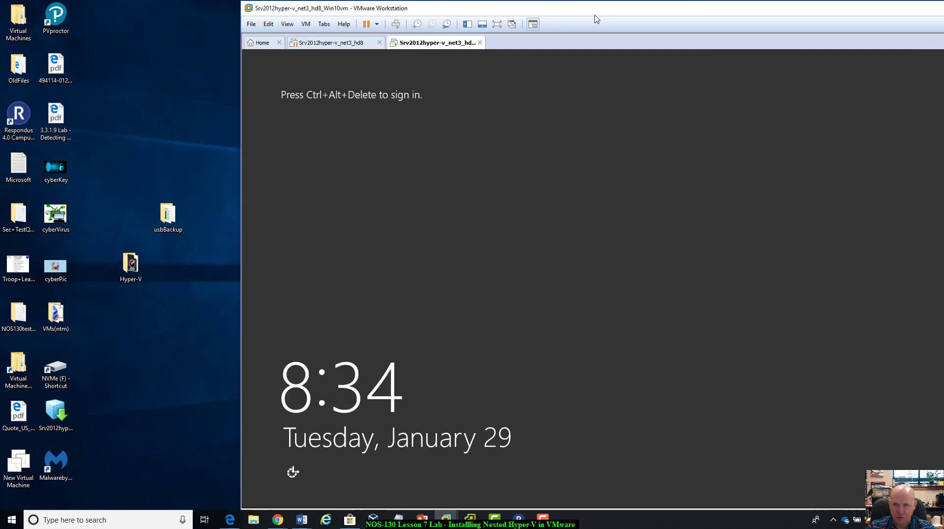
left_click_drag(613, 10, 587, 18)
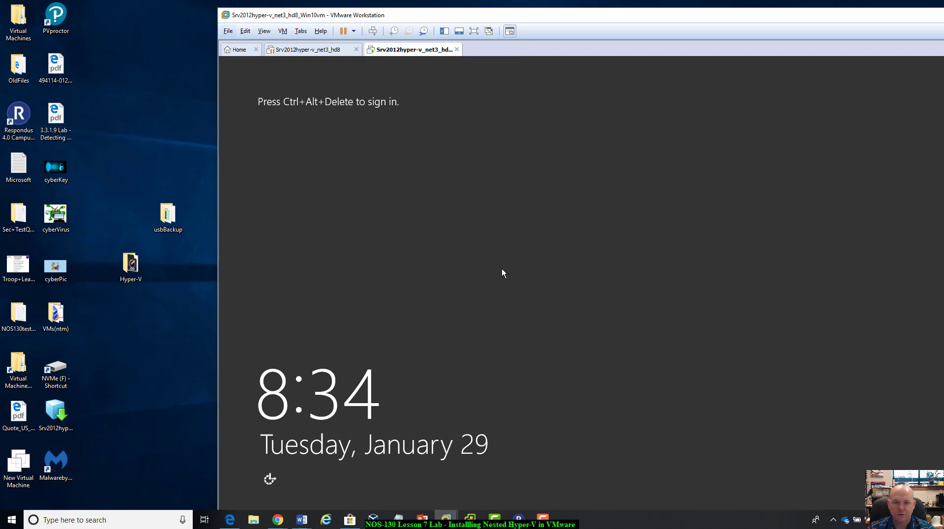
key("ctrl+alt+Insert")
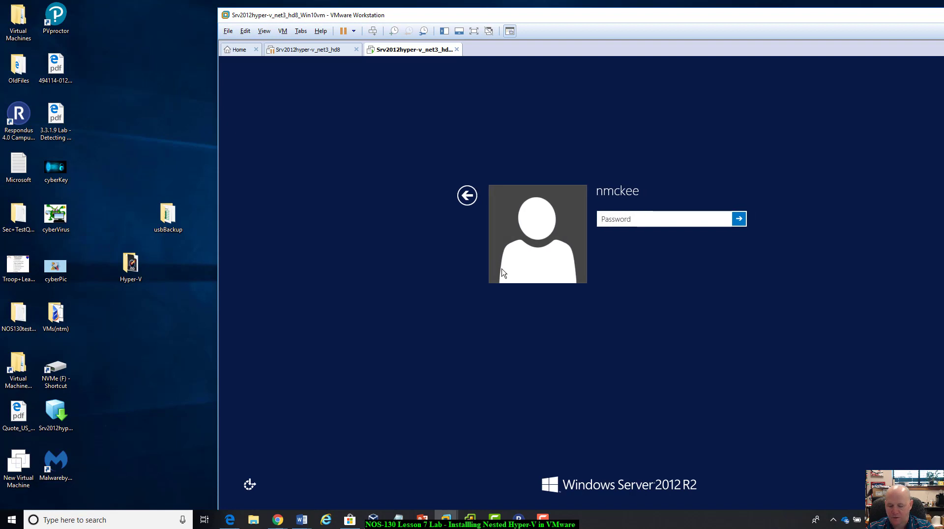
type("•")
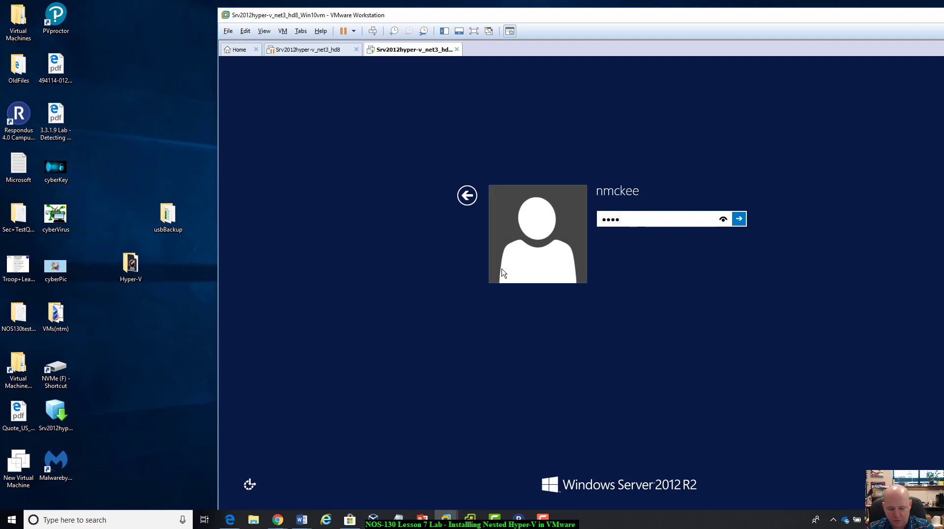
type("••••••••••")
key("Return")
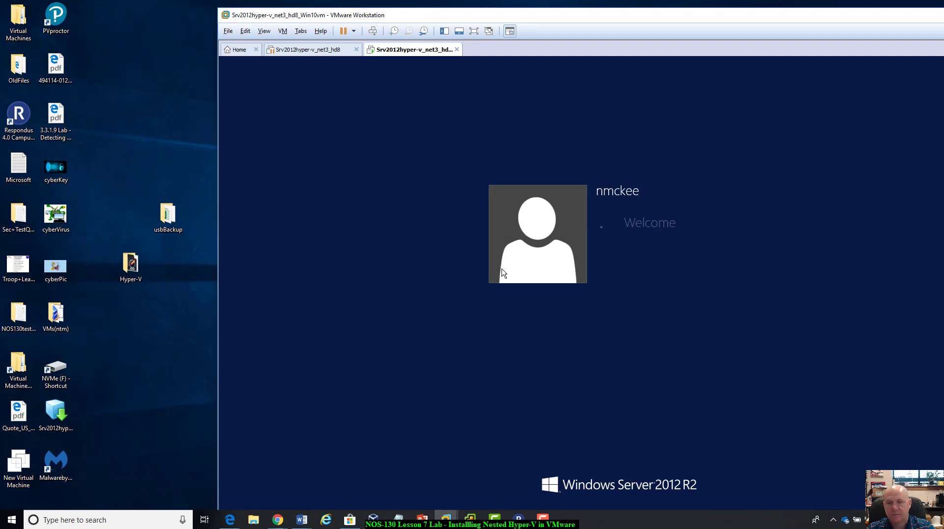
Maximize the VMware Workstation window and move Server Manager clear of the desktop icons.
left_click_drag(784, 18, 701, 8)
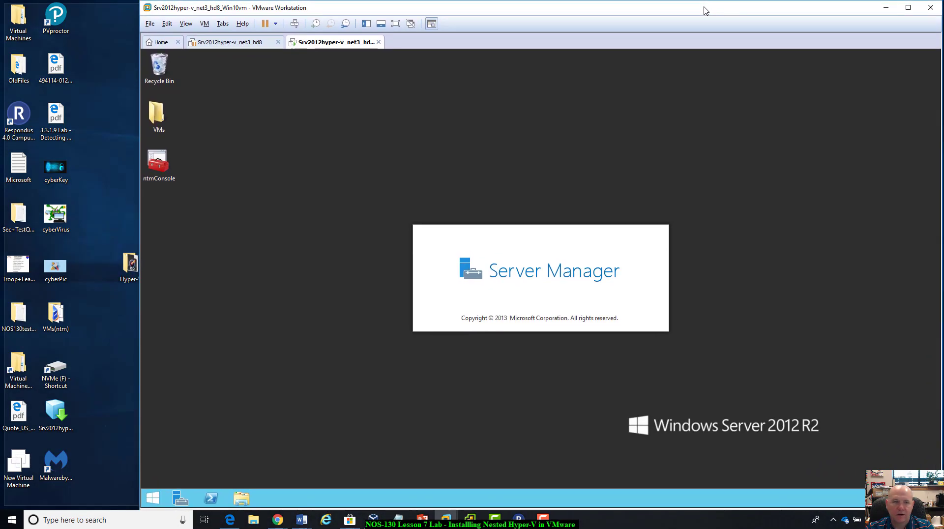
double_click(705, 8)
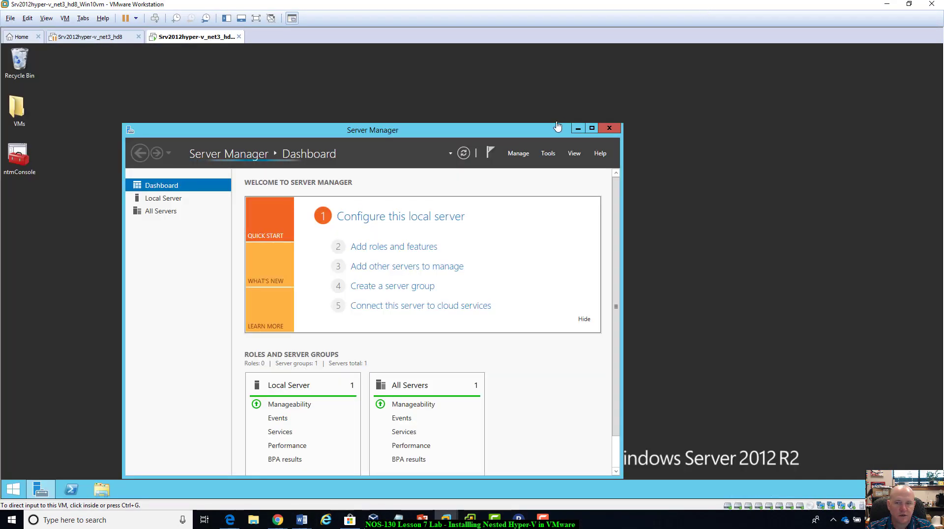
left_click(542, 133)
left_click_drag(543, 133, 596, 91)
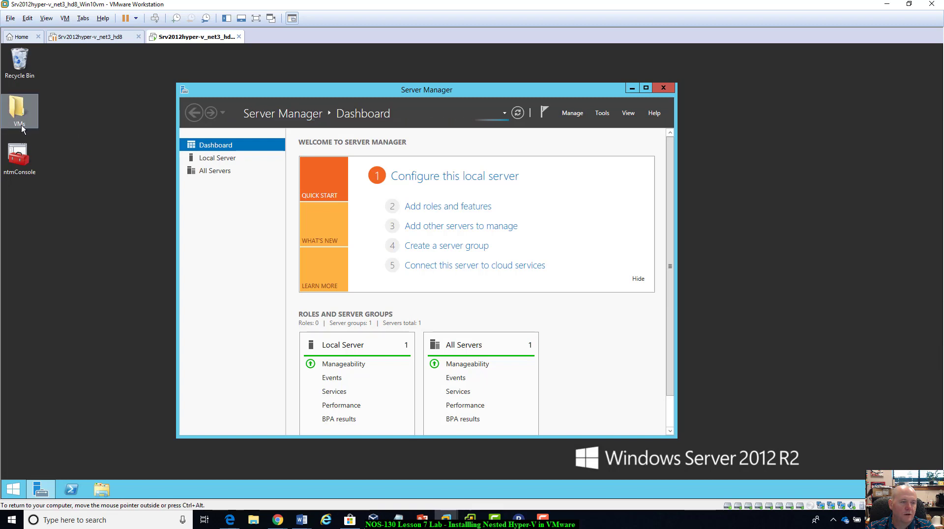
Look inside the VMs folder on the server's desktop and close it again.
left_click(19, 105)
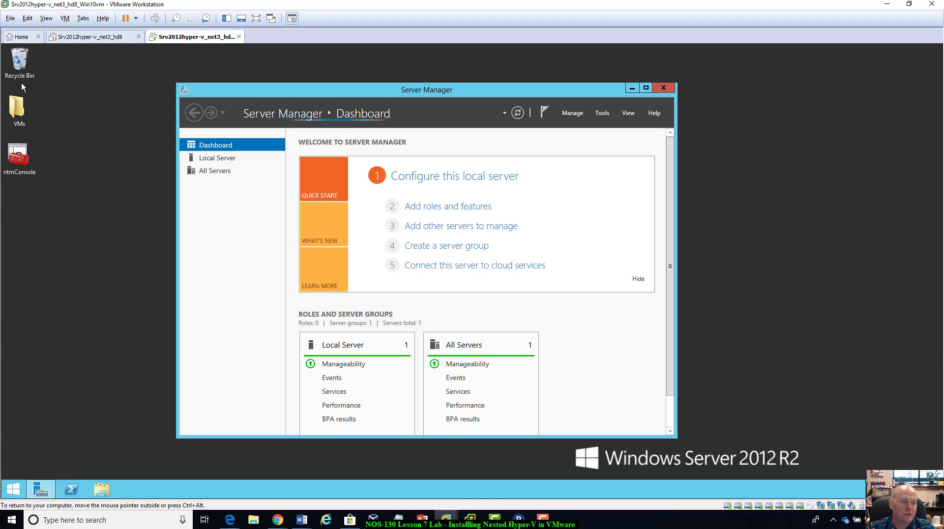
double_click(16, 112)
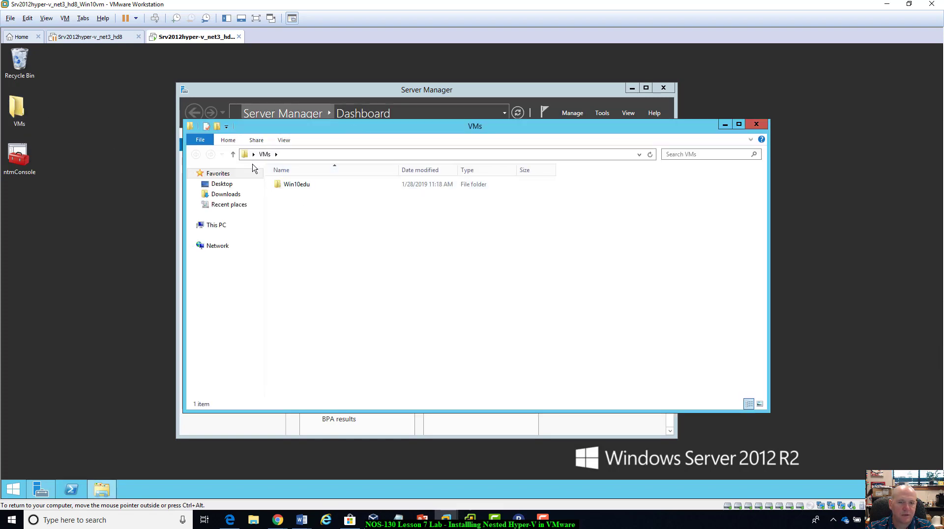
left_click(756, 124)
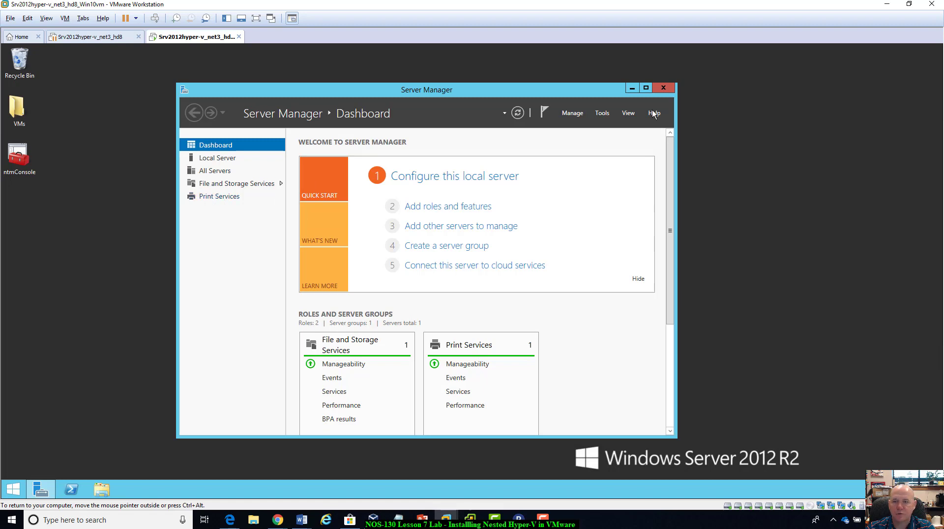
Start adding roles and features in Server Manager with a role-based or feature-based installation on server ntmSRV2012r2.
left_click(578, 114)
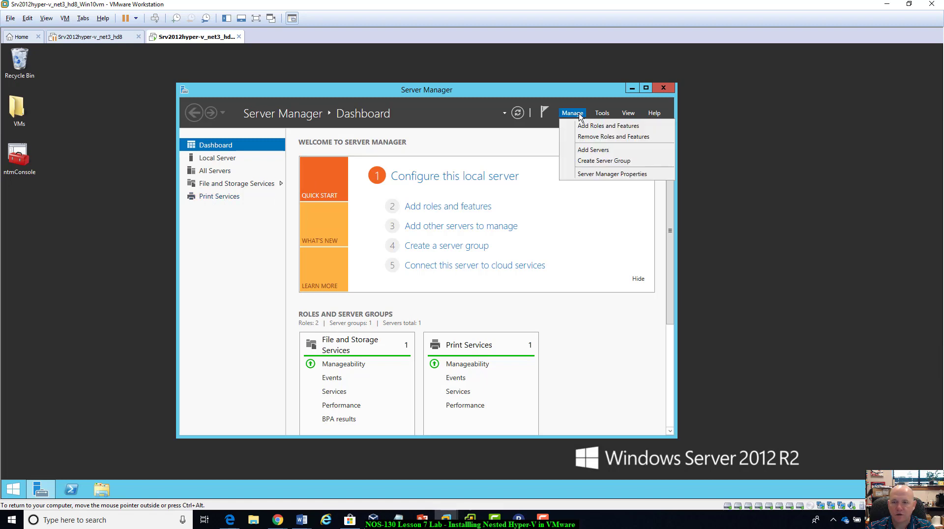
left_click(586, 127)
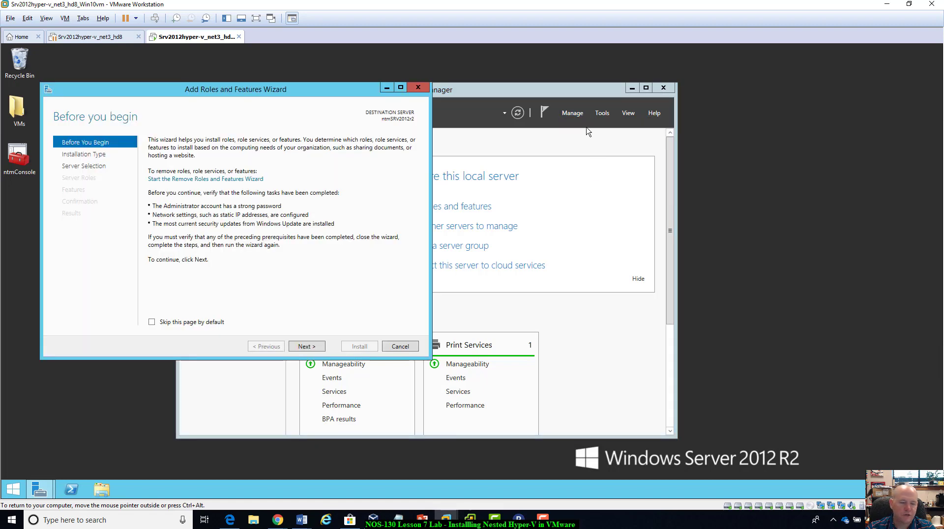
left_click(304, 346)
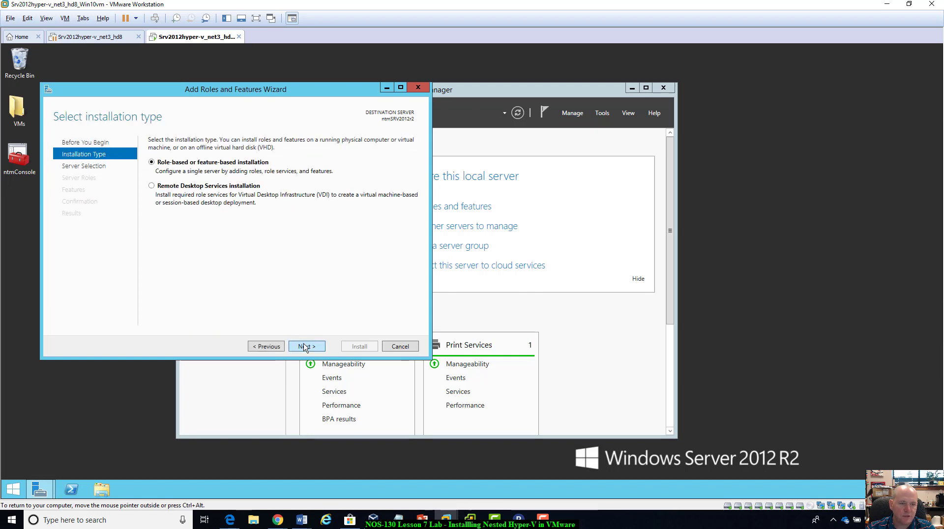
left_click(304, 347)
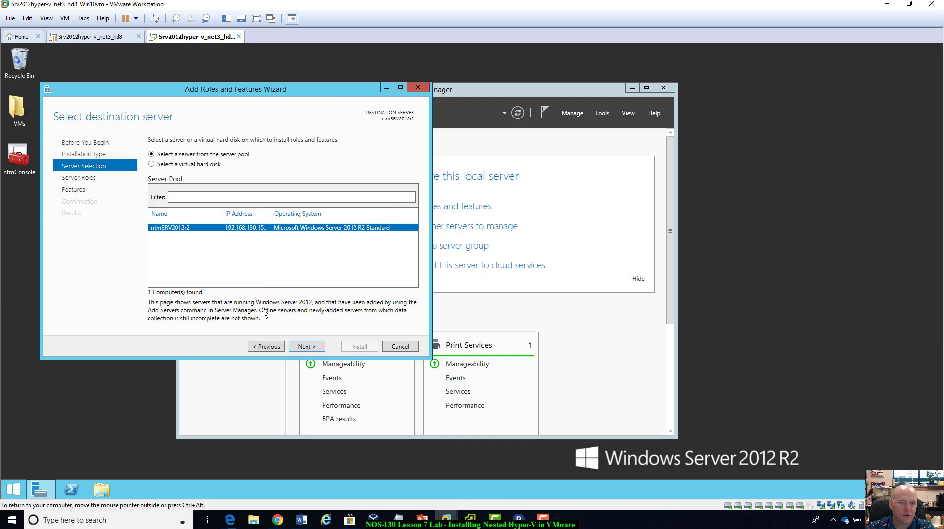
left_click(313, 347)
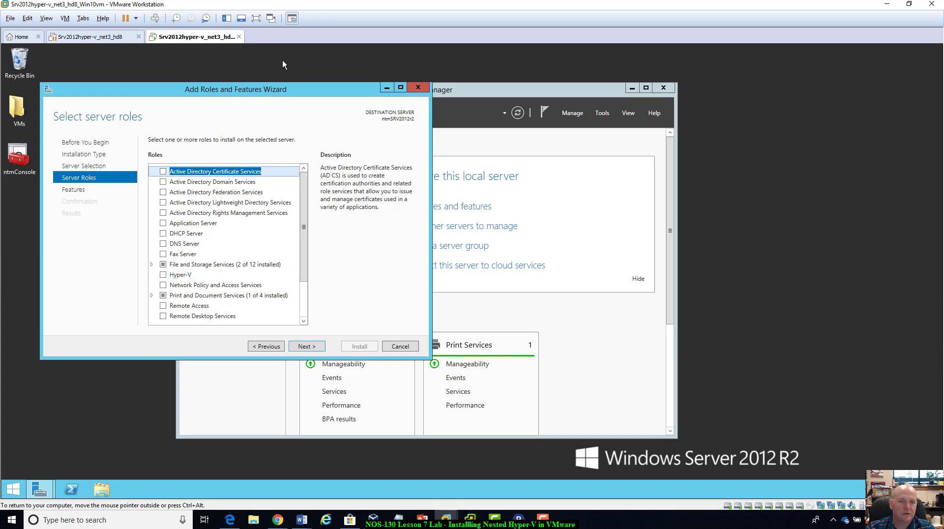
Select the Hyper-V role with its required management tools and continue without choosing any additional features.
left_click_drag(298, 94, 459, 81)
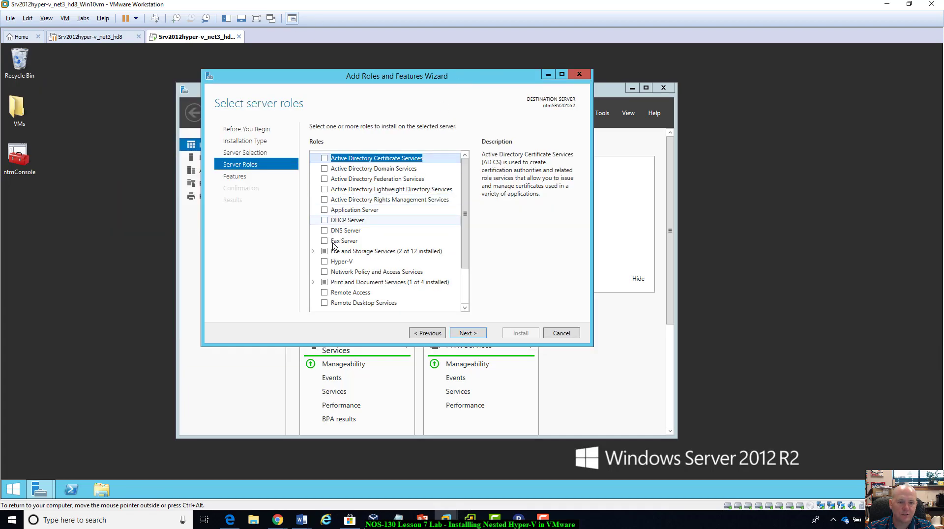
left_click(325, 262)
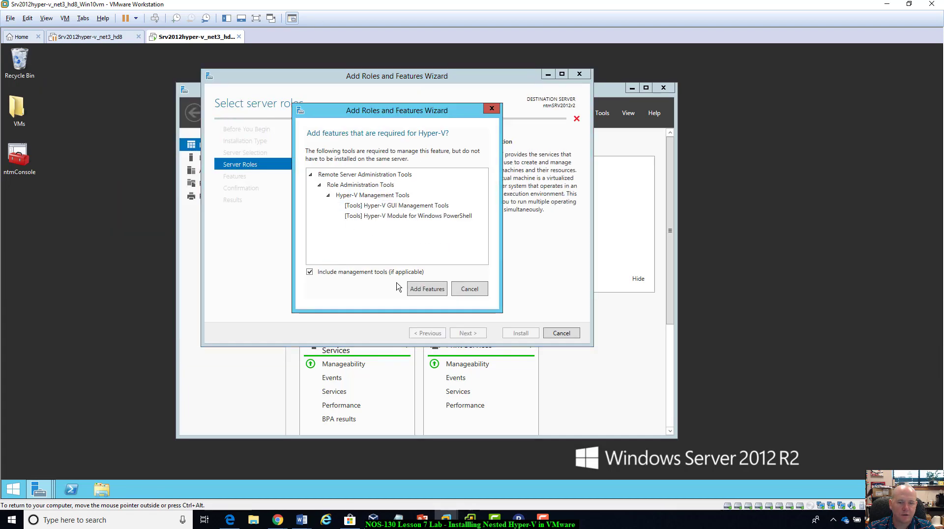
left_click(427, 290)
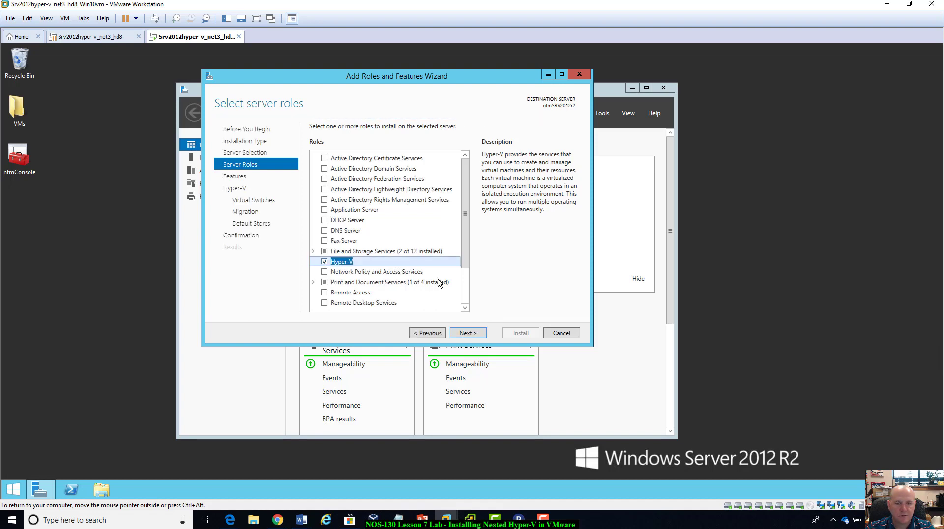
left_click(473, 336)
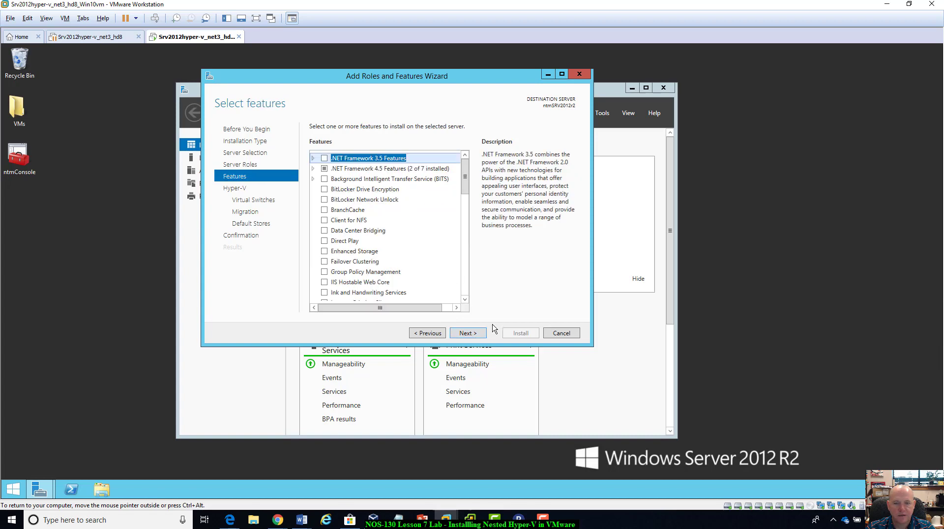
left_click(480, 336)
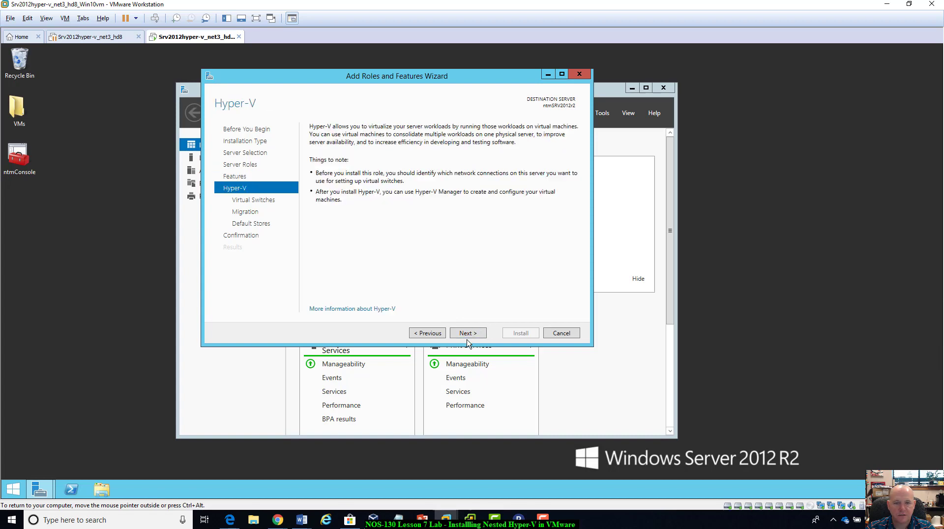
Select the Ethernet0 adapter for the Hyper-V virtual switch and leave live migration disabled.
left_click(469, 337)
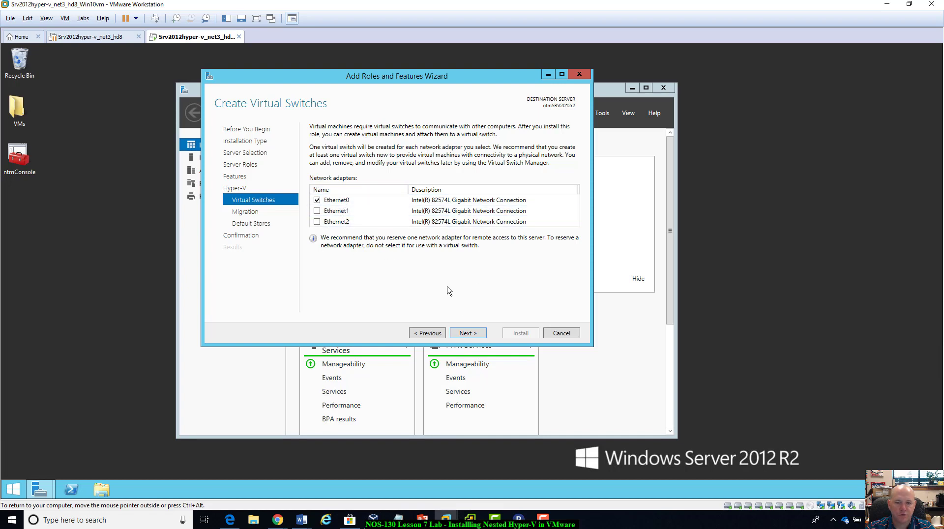
left_click(465, 333)
left_click(479, 336)
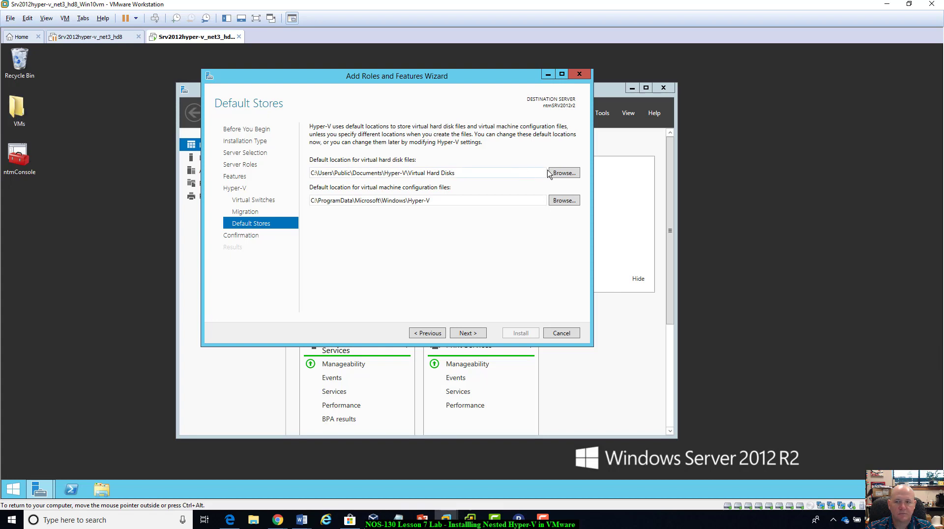
Set the default locations for both virtual hard disk files and virtual machine configuration files to the desktop VMs folder.
left_click(564, 173)
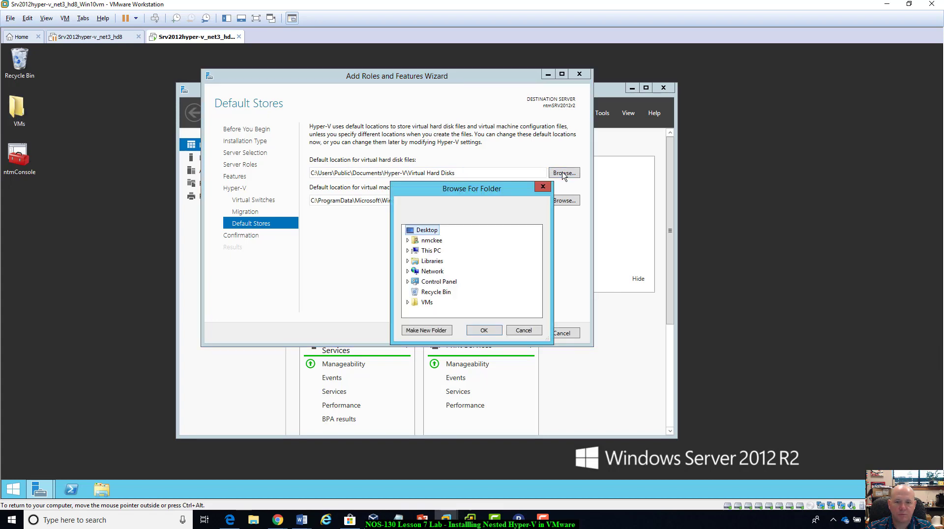
left_click(428, 303)
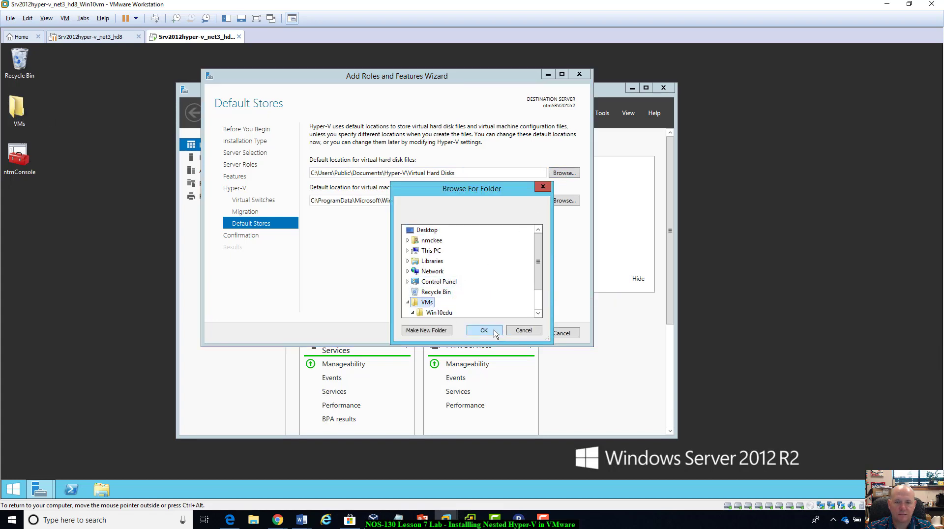
left_click(494, 332)
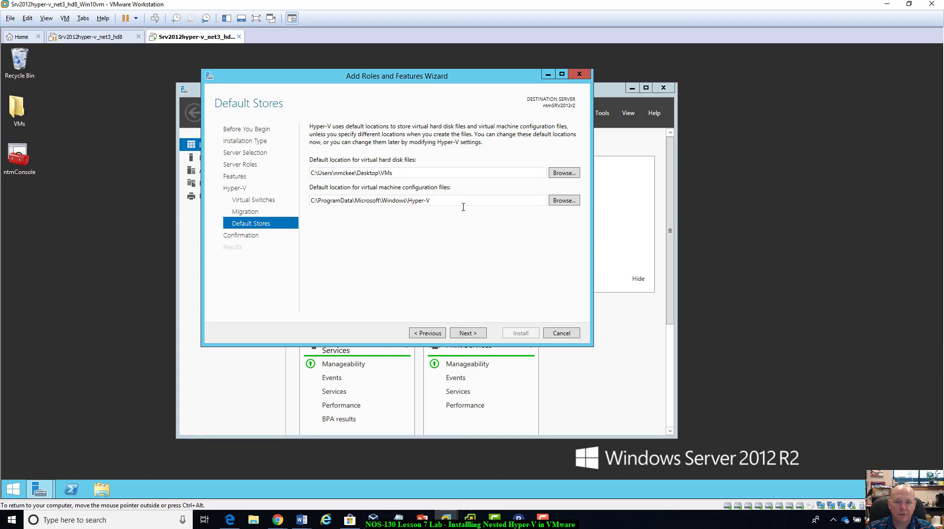
left_click(435, 334)
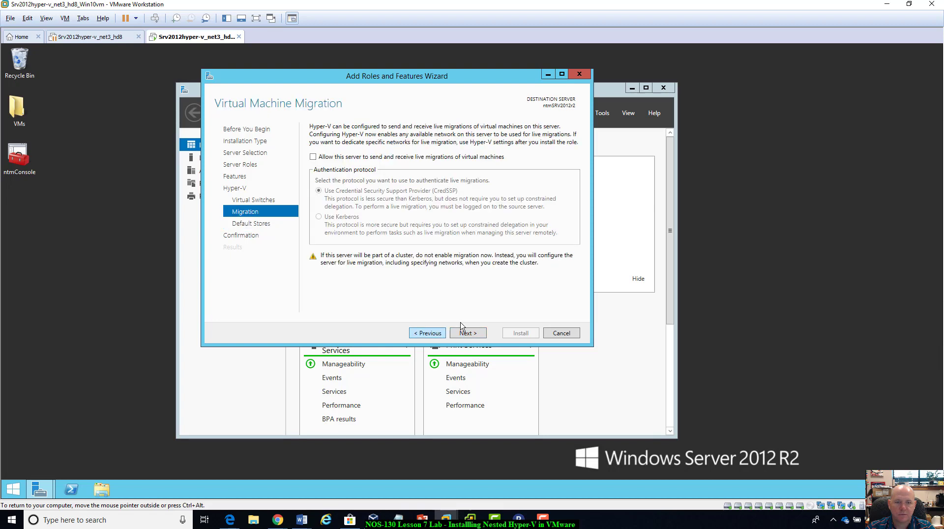
left_click(470, 333)
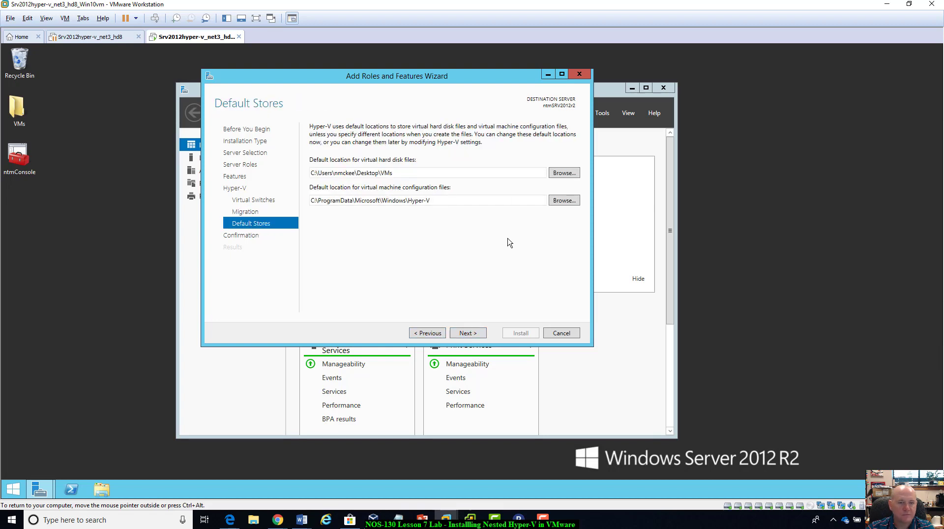
left_click(559, 203)
scroll(506, 271, "down", 10)
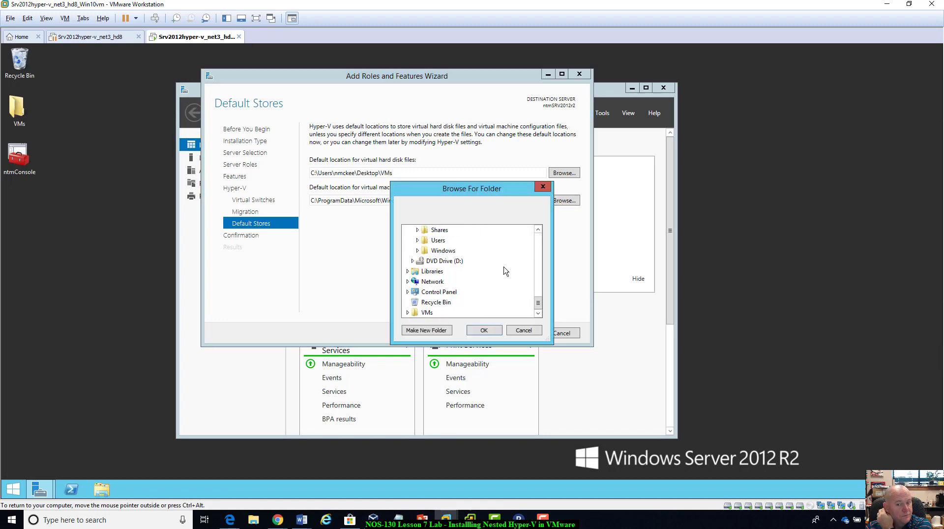
left_click(424, 313)
left_click(484, 330)
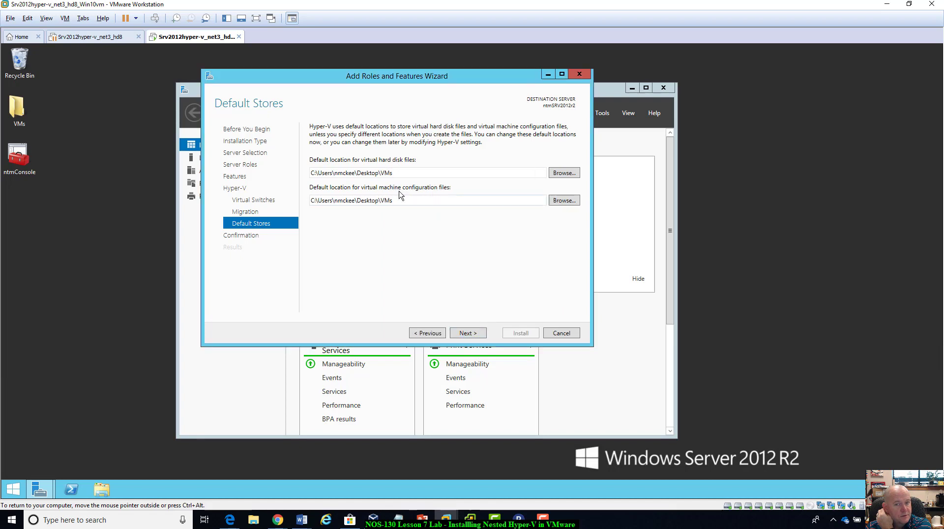
Install the Hyper-V role without an automatic restart, close the wizard, and check the feature installation notification.
left_click(469, 332)
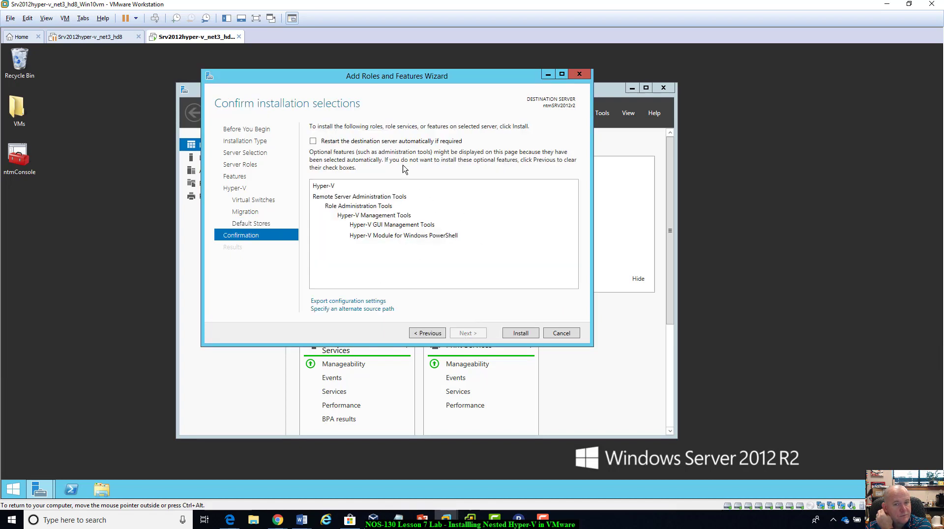
left_click(519, 334)
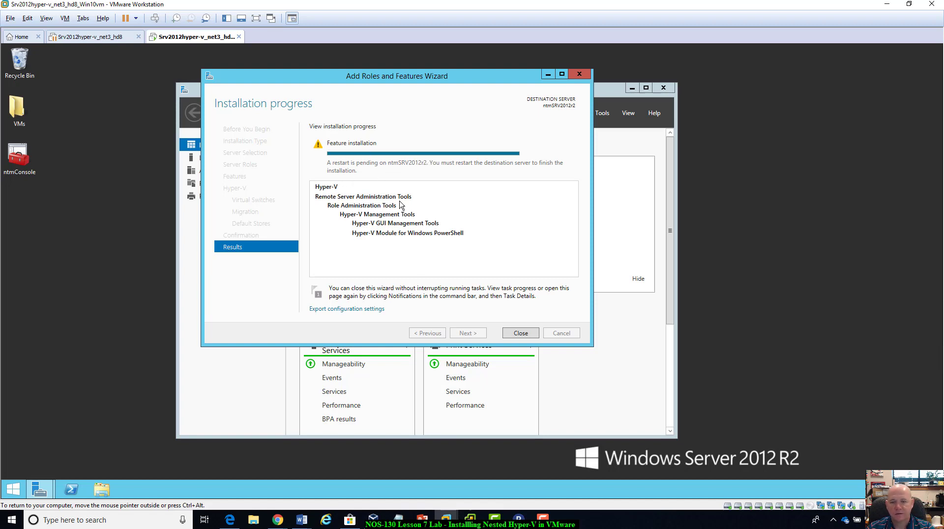
left_click(531, 334)
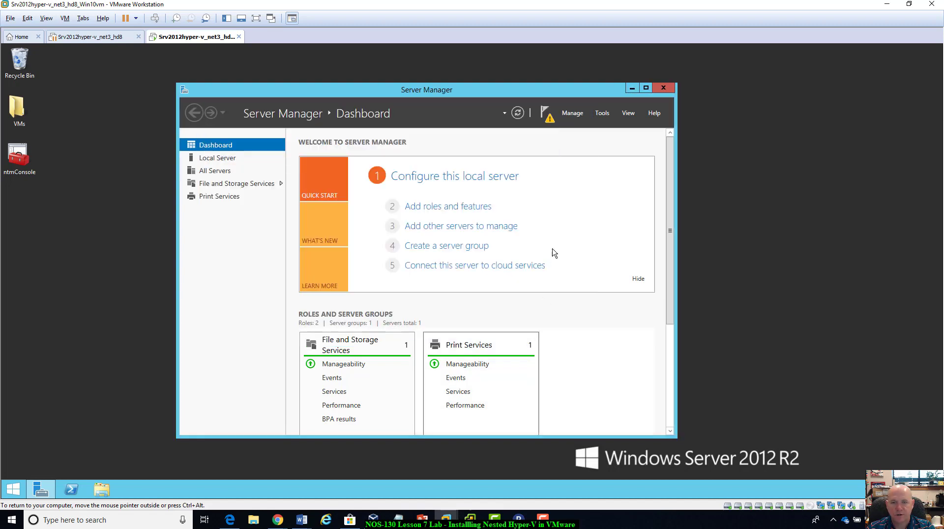
left_click(549, 118)
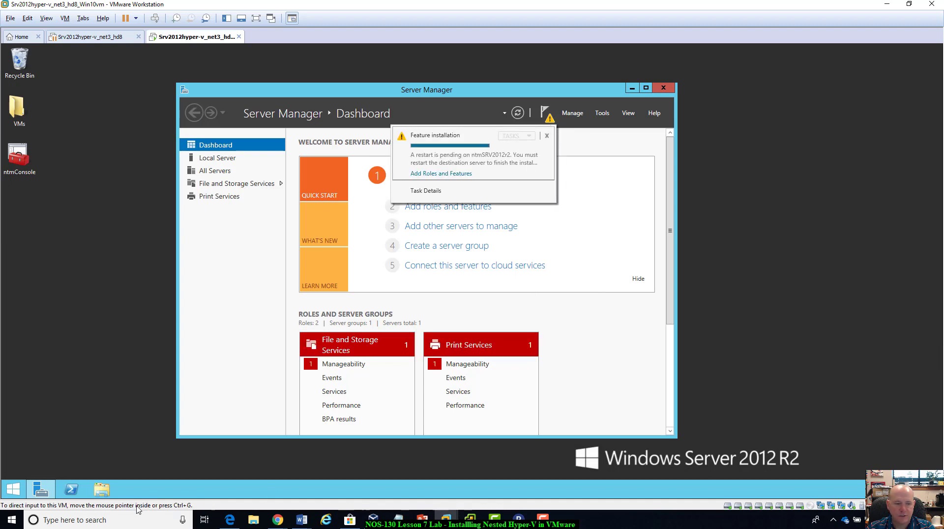
Restart the server immediately by running shutdown /r /t 0 in Windows PowerShell.
left_click(72, 489)
left_click(229, 188)
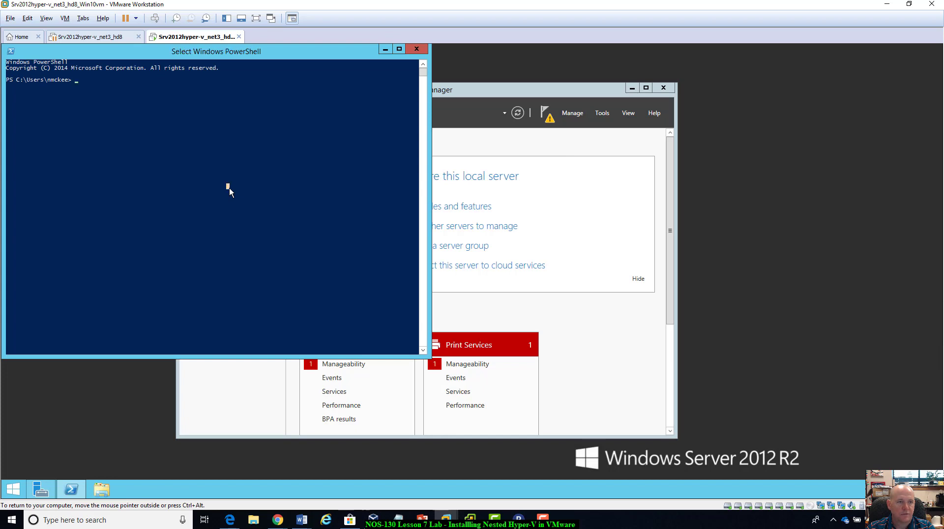
type("shutdown /r")
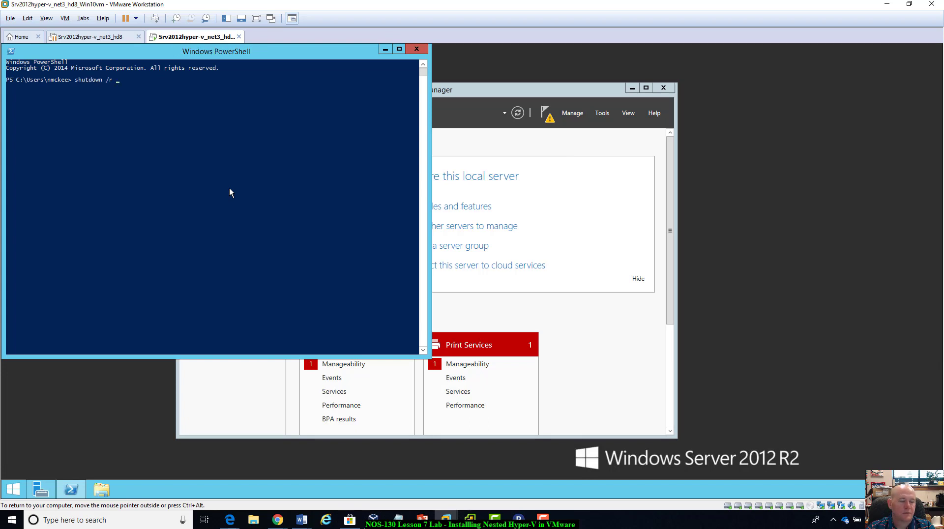
type(" /t 0")
key("Return")
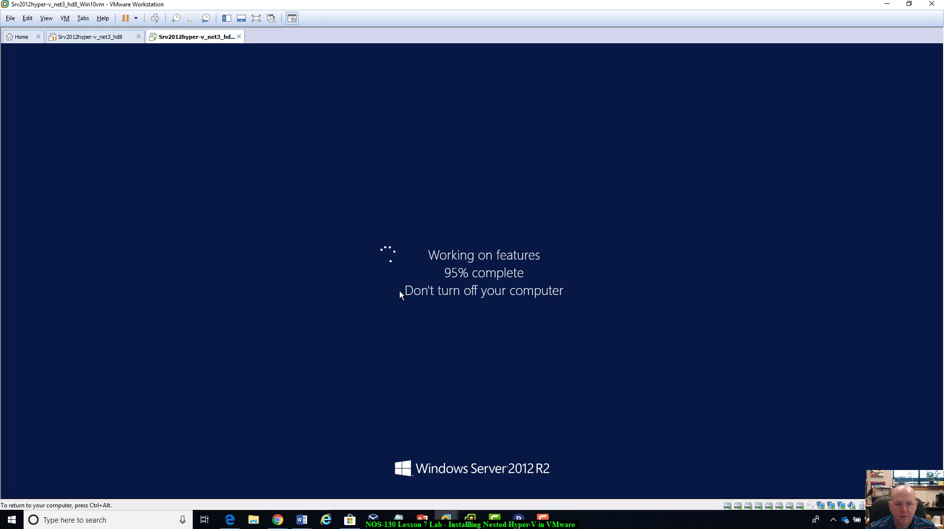
Unlock the restarted Windows Server 2012 R2 machine and sign in with the account password.
key("ctrl+alt")
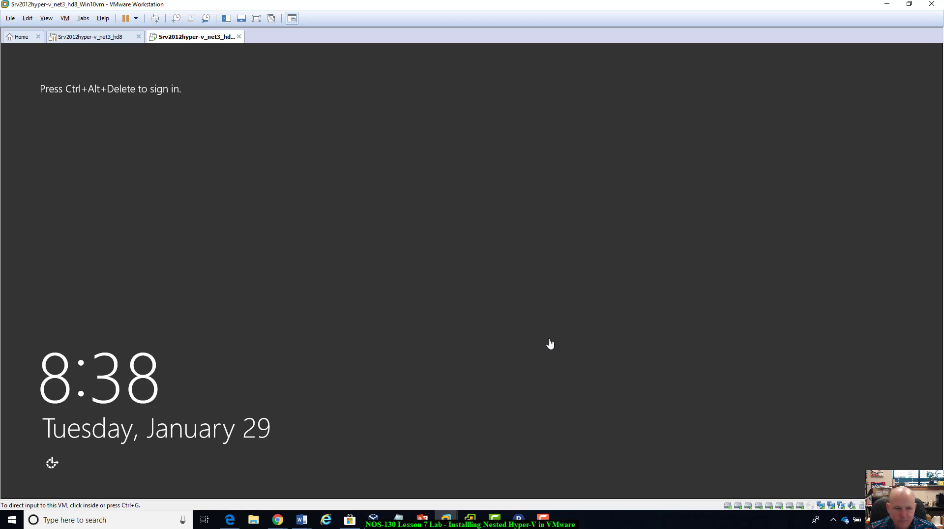
left_click(387, 292)
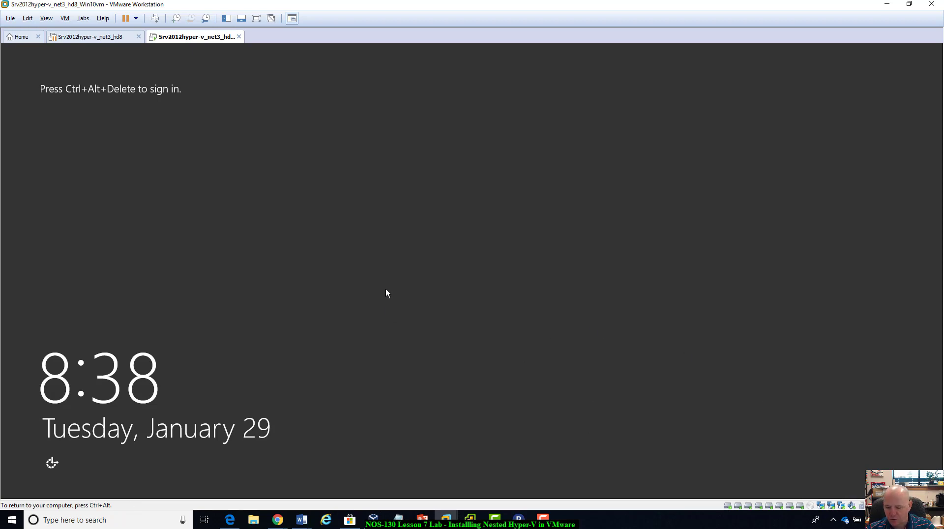
key("ctrl+alt+Insert")
type("P")
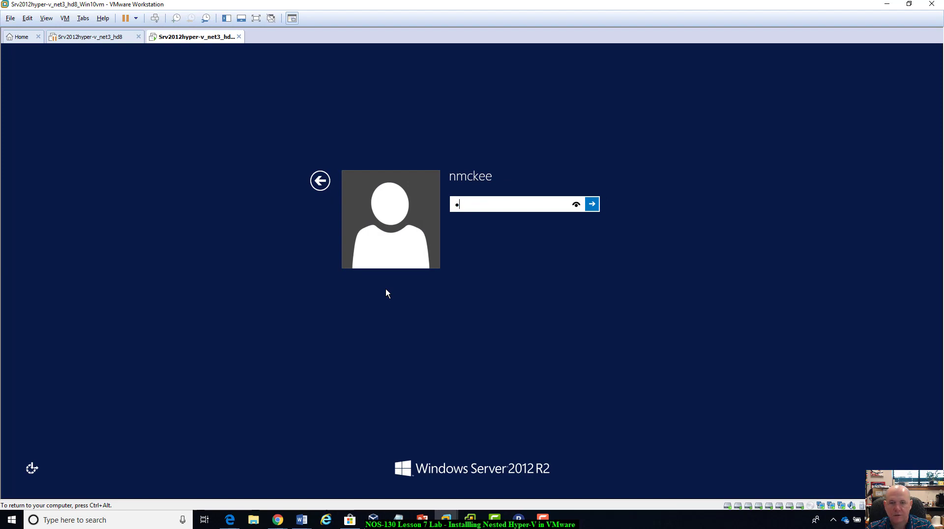
type("assword1")
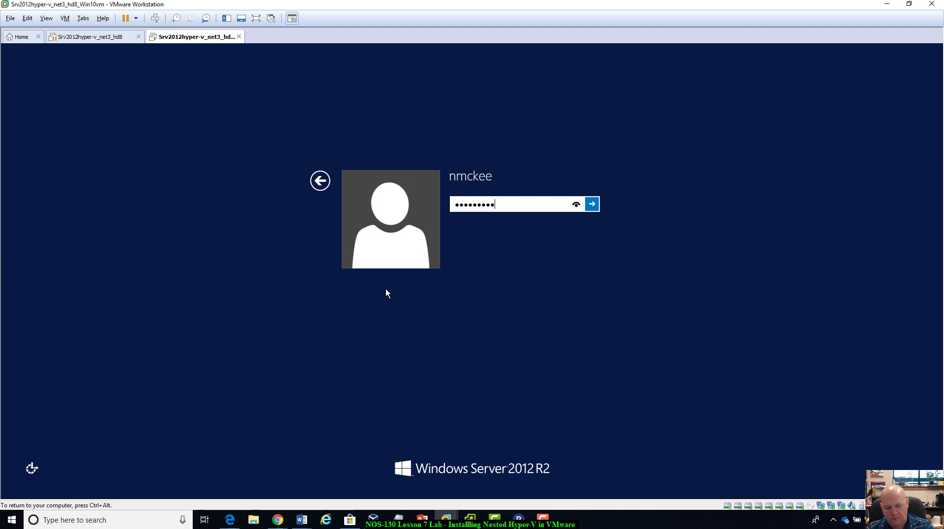
key("Return")
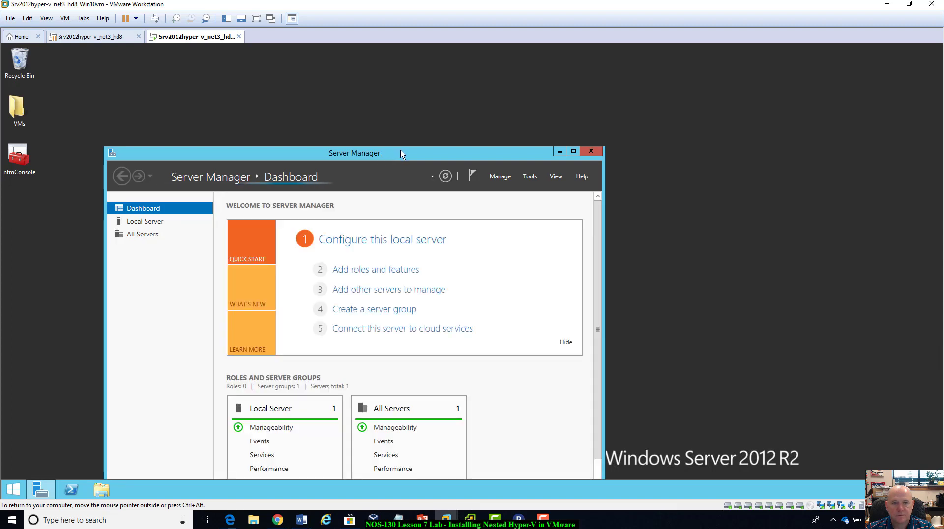
Move the Server Manager window clear, show its Hyper-V page, and enlarge the window slightly.
left_click_drag(400, 150, 566, 90)
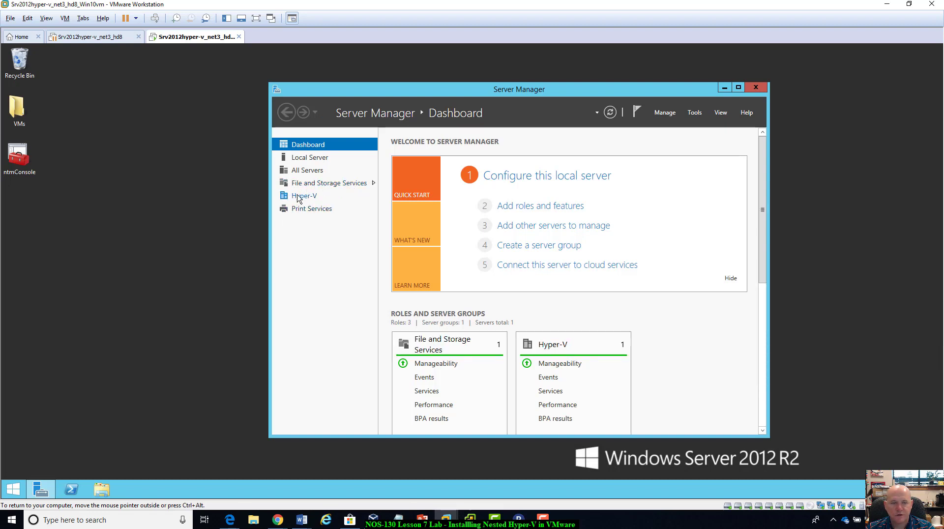
left_click(297, 199)
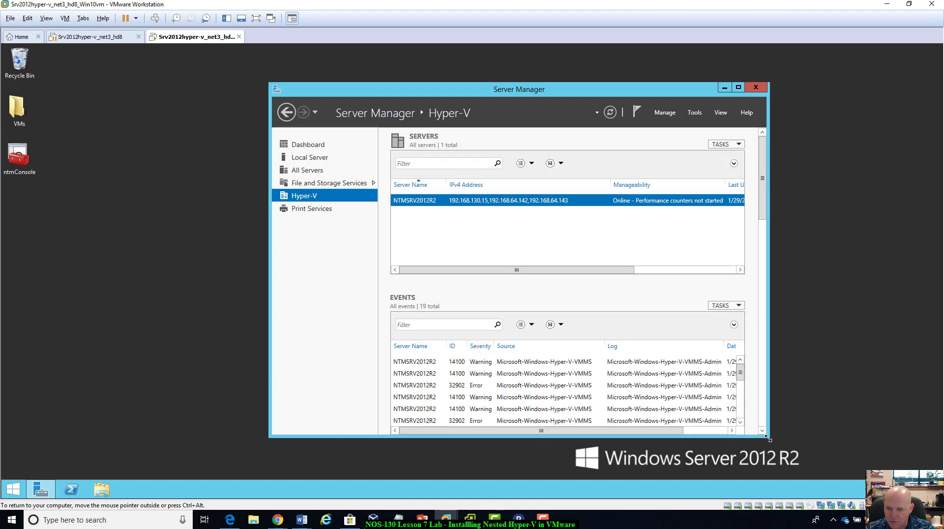
left_click_drag(769, 437, 800, 457)
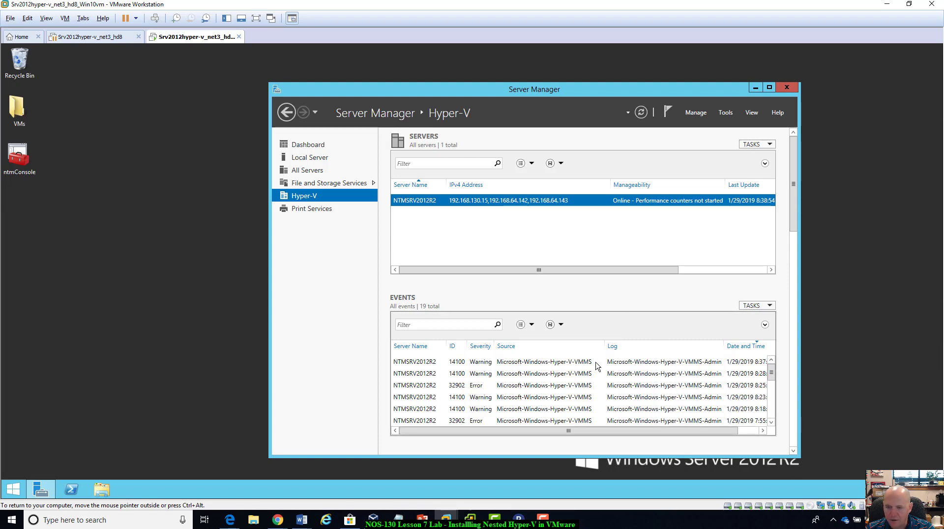
Examine the messages of the warnings and errors in the Hyper-V events list, from the newest to the oldest.
left_click(552, 363)
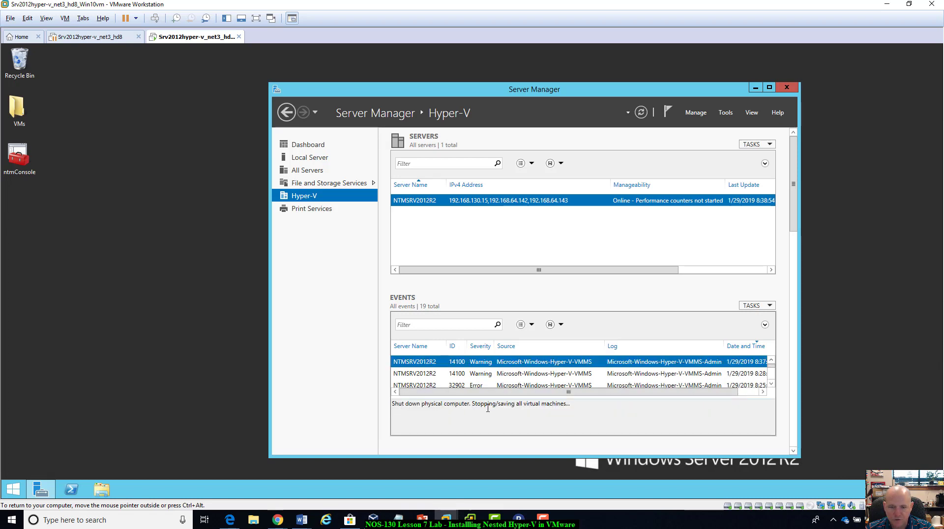
left_click(484, 375)
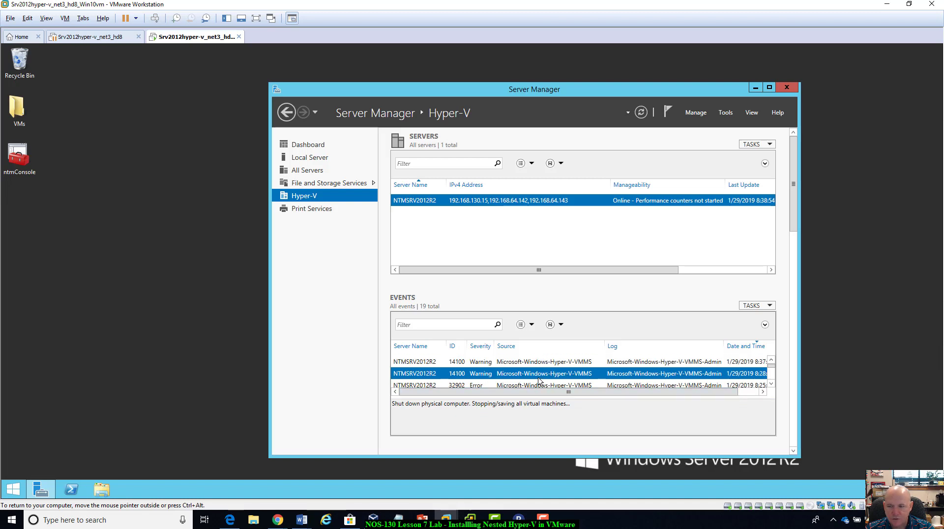
left_click(771, 384)
left_click(561, 375)
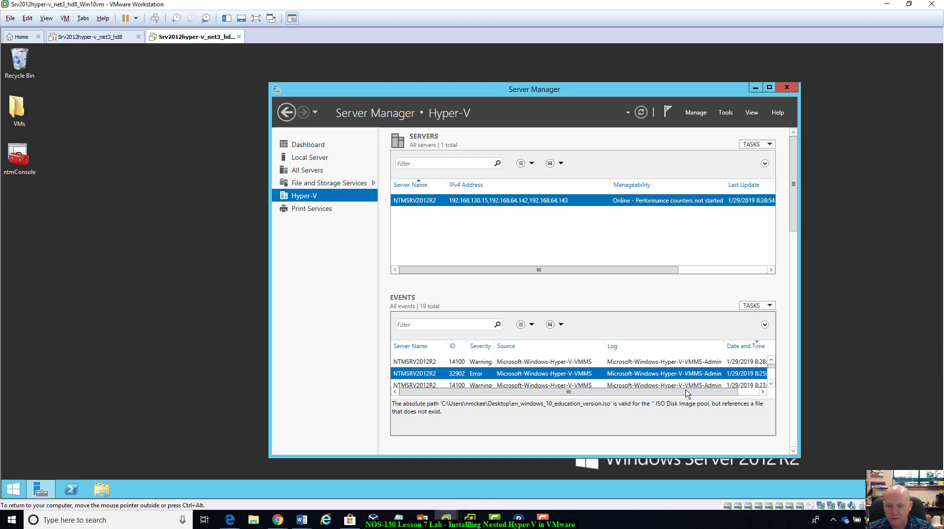
left_click(772, 385)
left_click(564, 375)
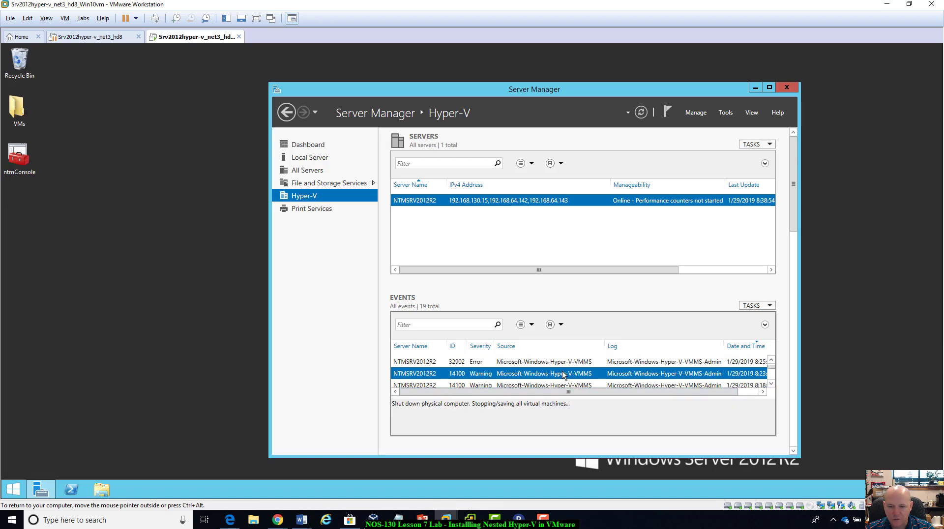
left_click(558, 386)
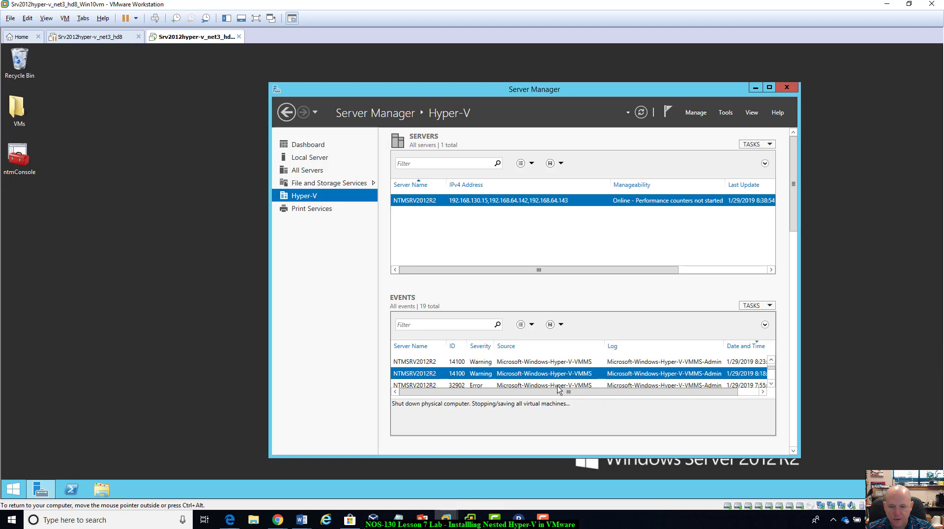
left_click(771, 384)
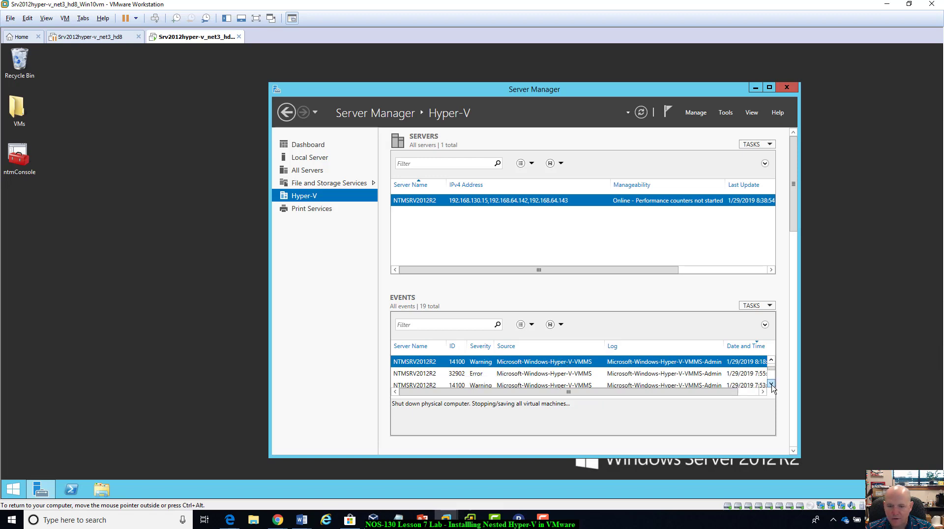
left_click(571, 378)
left_click(568, 385)
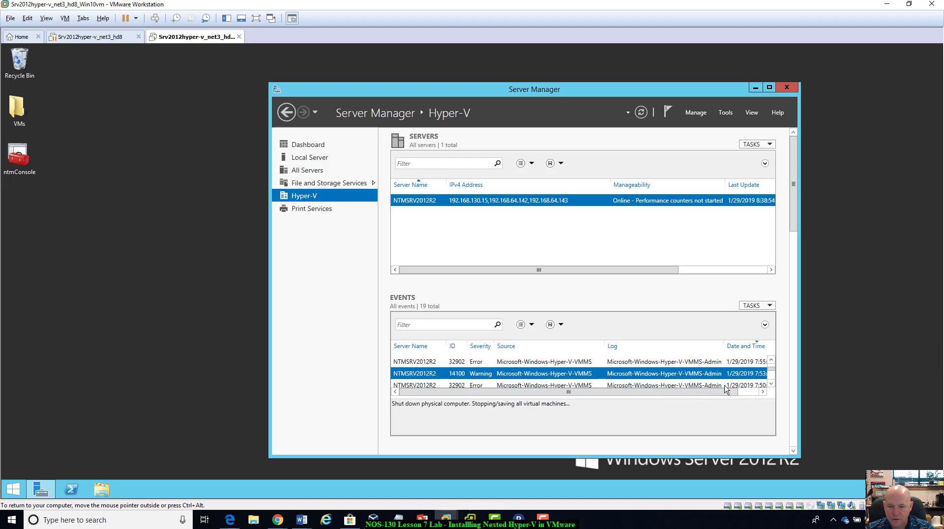
left_click(771, 385)
left_click(771, 385)
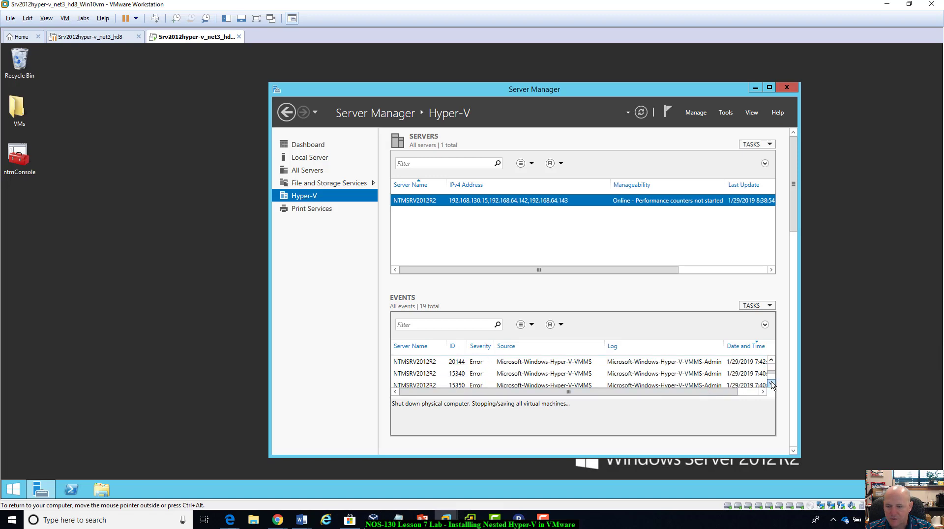
left_click(771, 386)
left_click(772, 384)
left_click(772, 384)
left_click(771, 384)
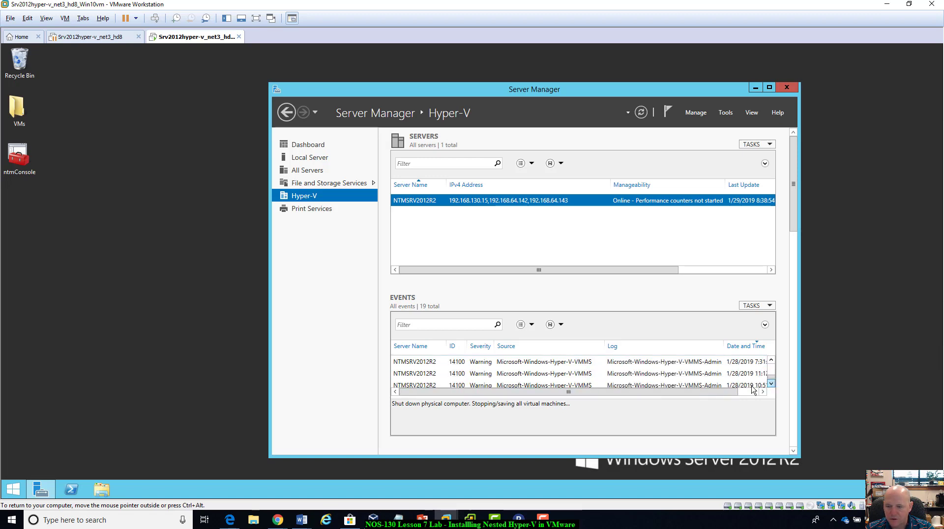
left_click(570, 363)
left_click(568, 385)
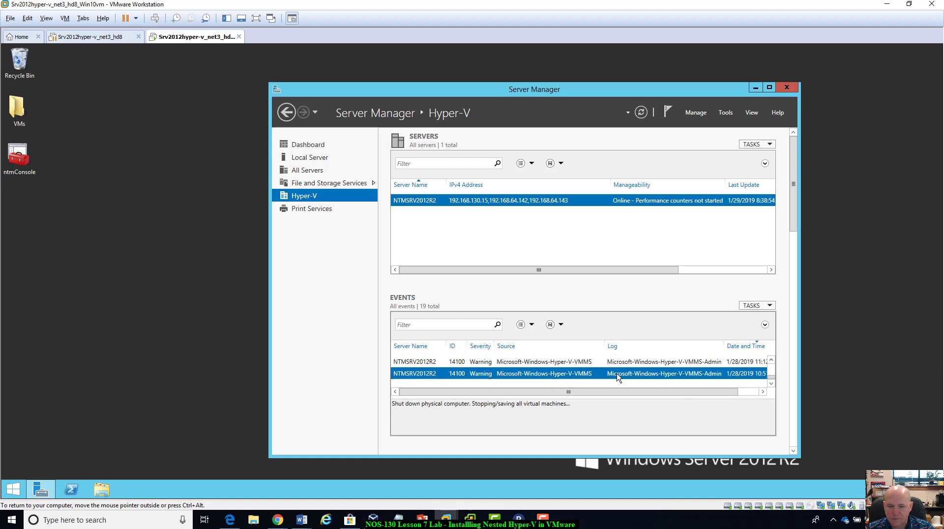
scroll(612, 371, "up", 2)
left_click(510, 377)
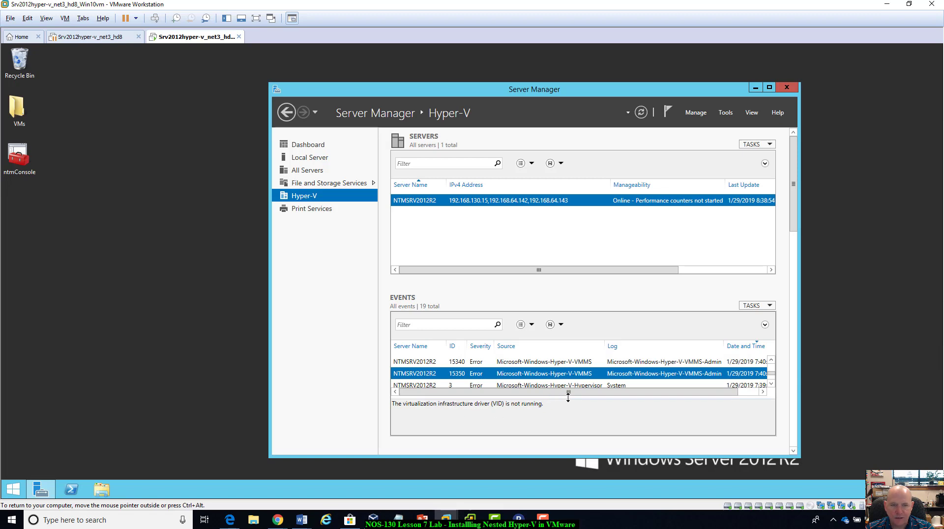
left_click(541, 363)
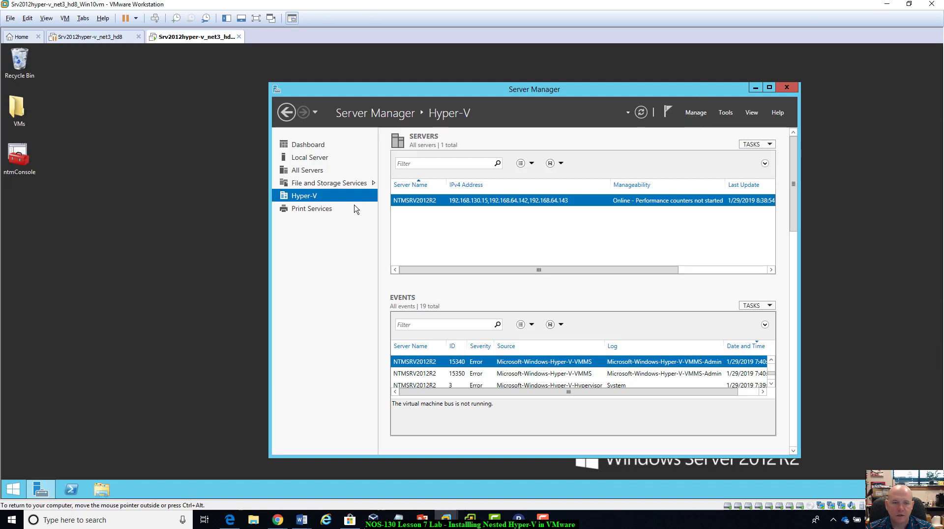
Launch Hyper-V Manager for the NTMSRV2012R2 server from the Hyper-V servers list.
right_click(426, 204)
left_click(415, 217)
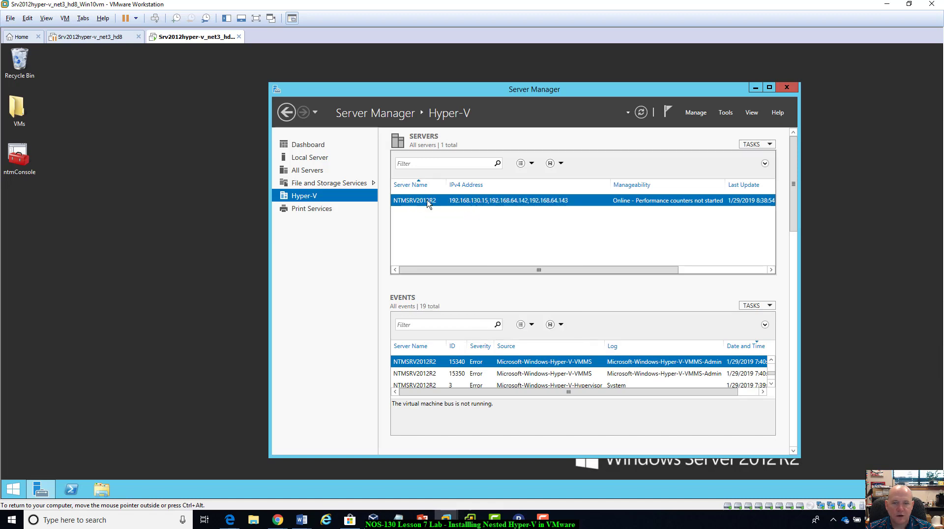
right_click(435, 207)
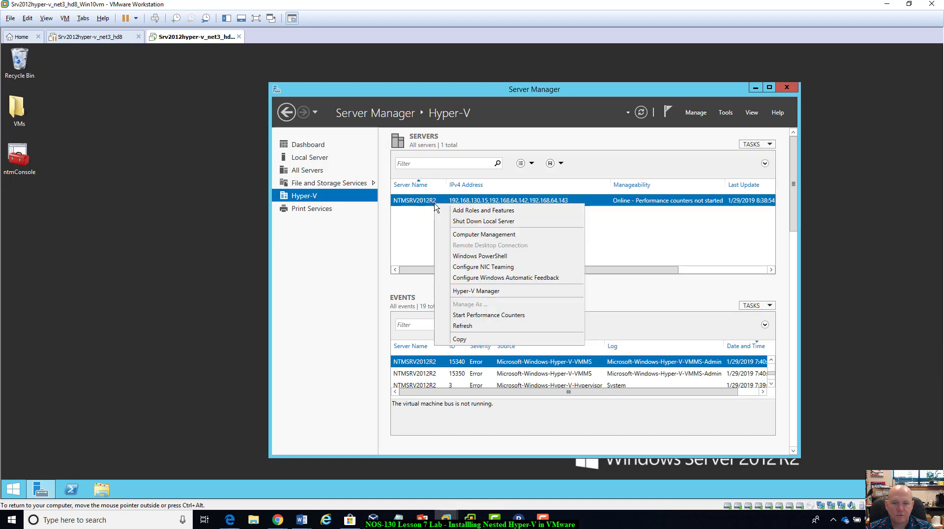
left_click(469, 292)
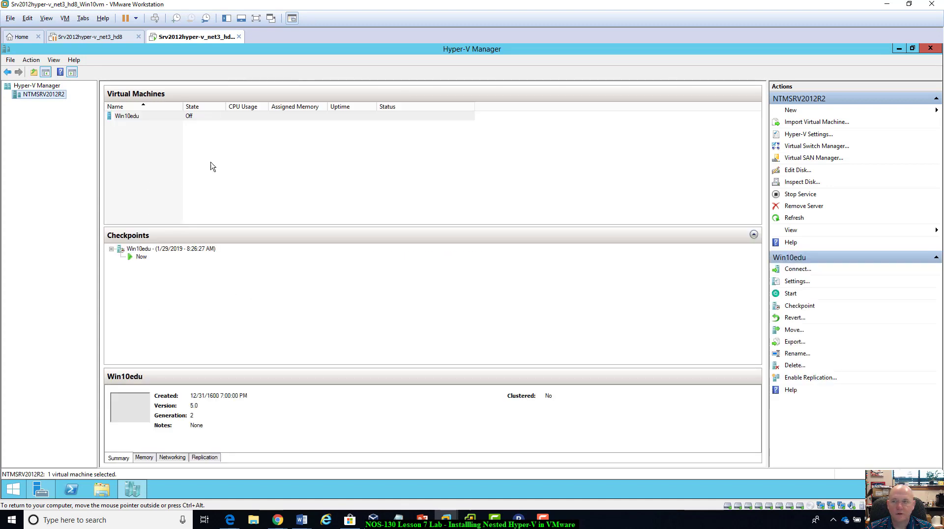
left_click(128, 118)
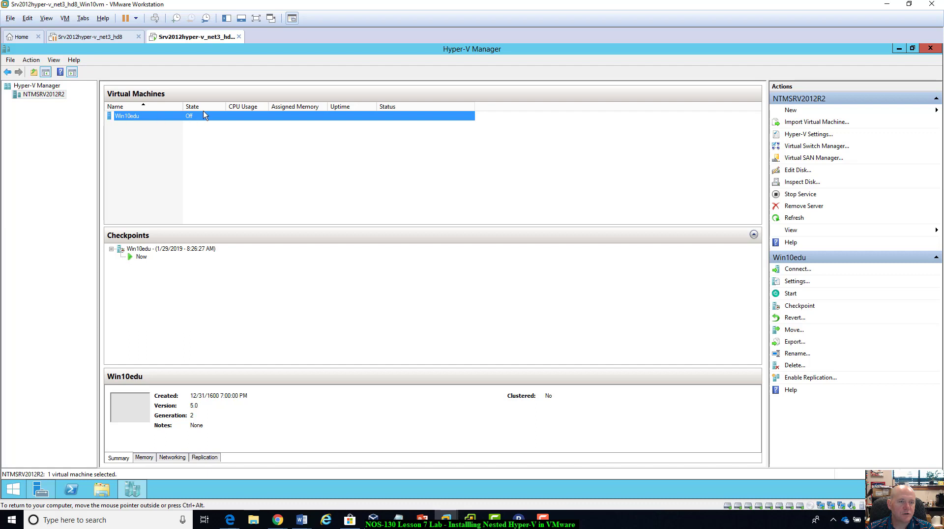
right_click(159, 119)
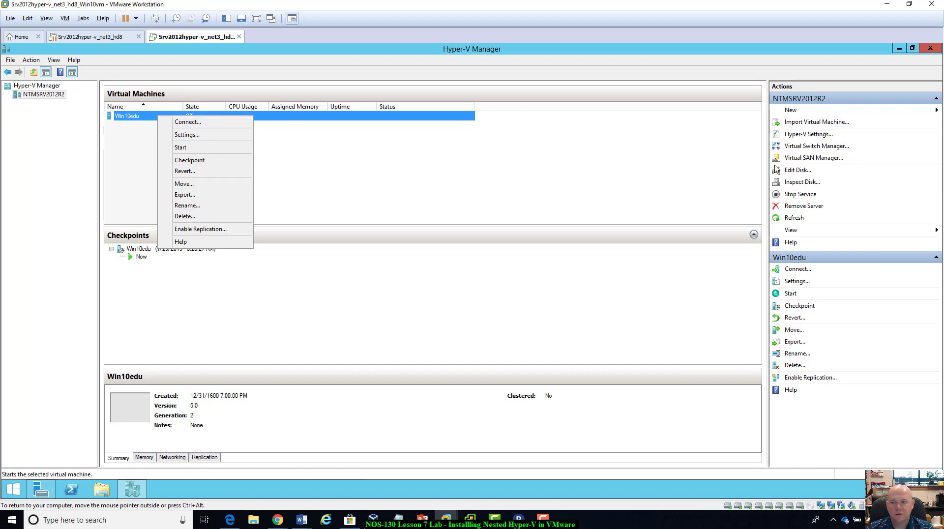
left_click(692, 193)
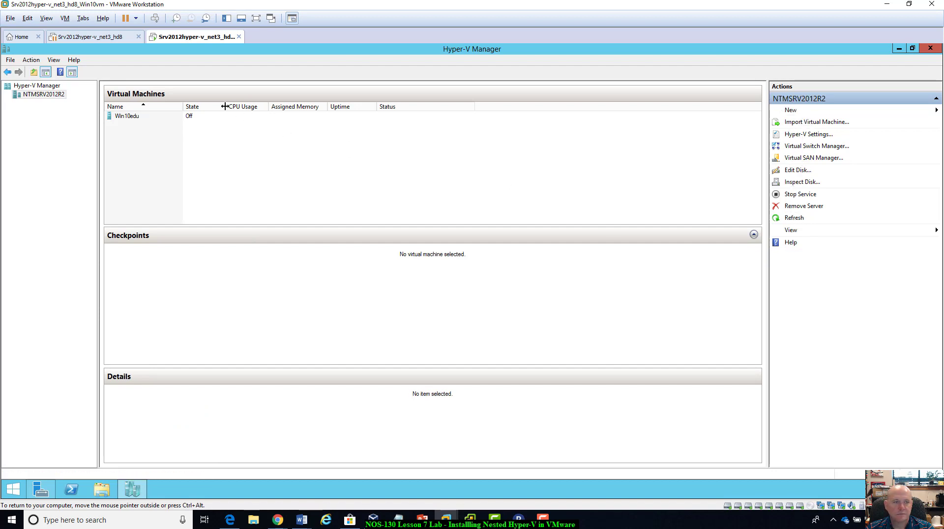
Open and close the connection window of the Win10edu virtual machine, and start the machine.
left_click(130, 117)
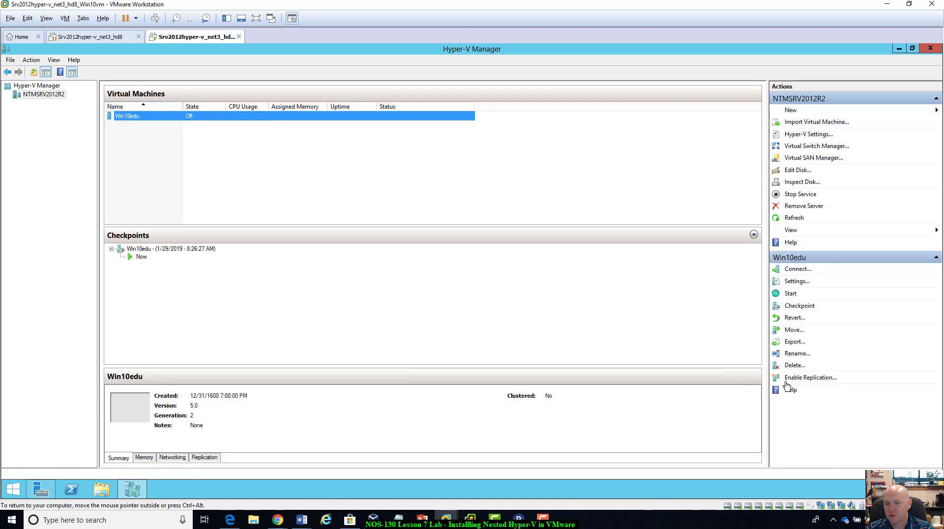
left_click(799, 272)
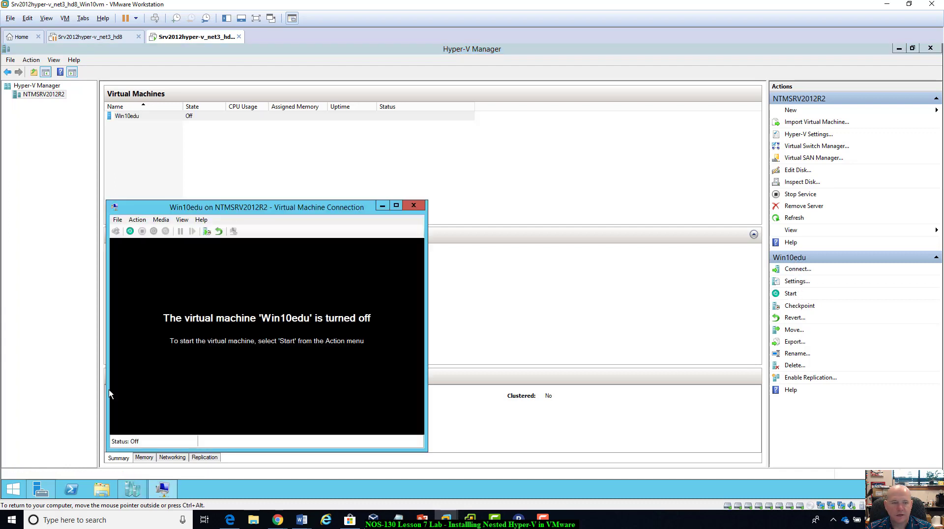
left_click(414, 205)
left_click(789, 294)
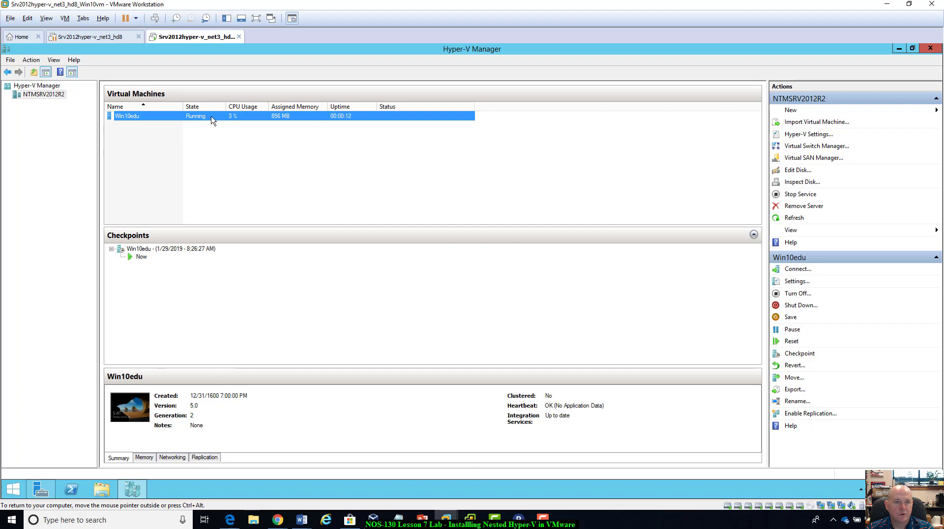
Connect to the running Win10edu virtual machine and sign in to the student account with the account password.
double_click(128, 115)
left_click_drag(328, 208, 473, 82)
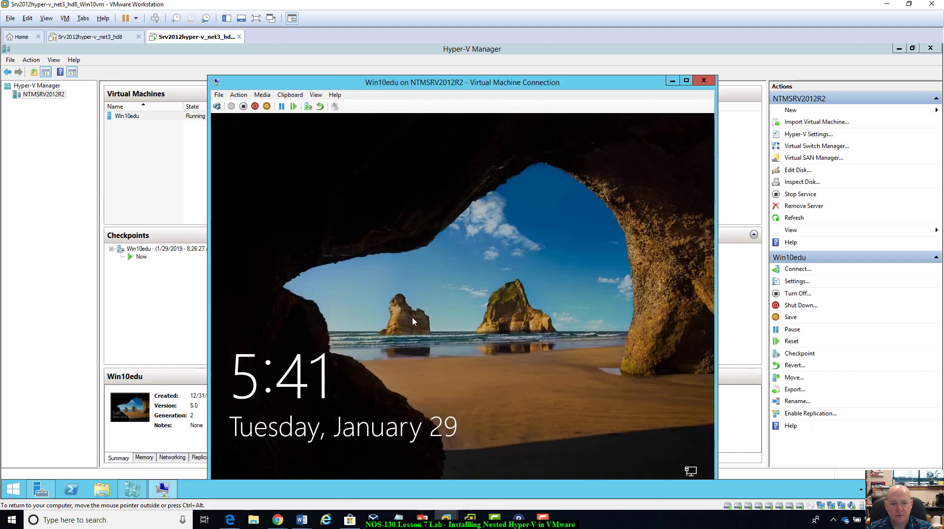
left_click(466, 311)
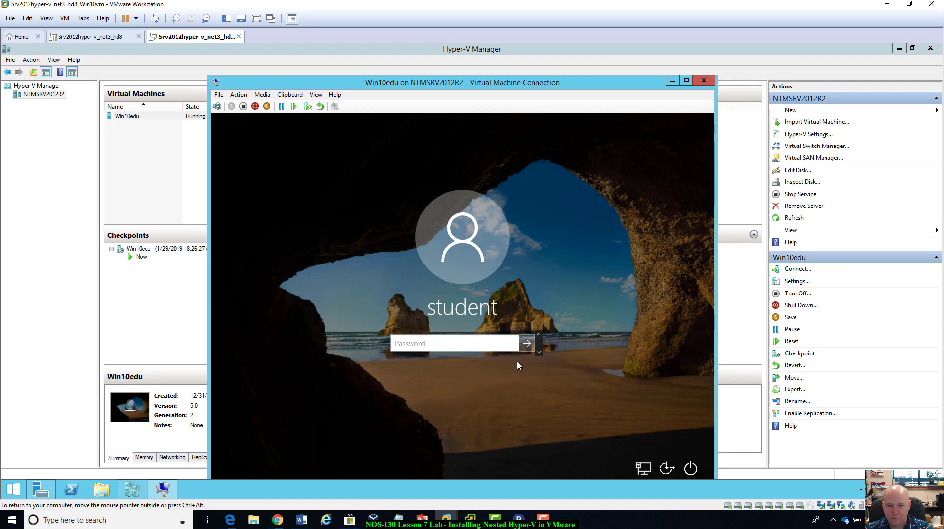
type("••••")
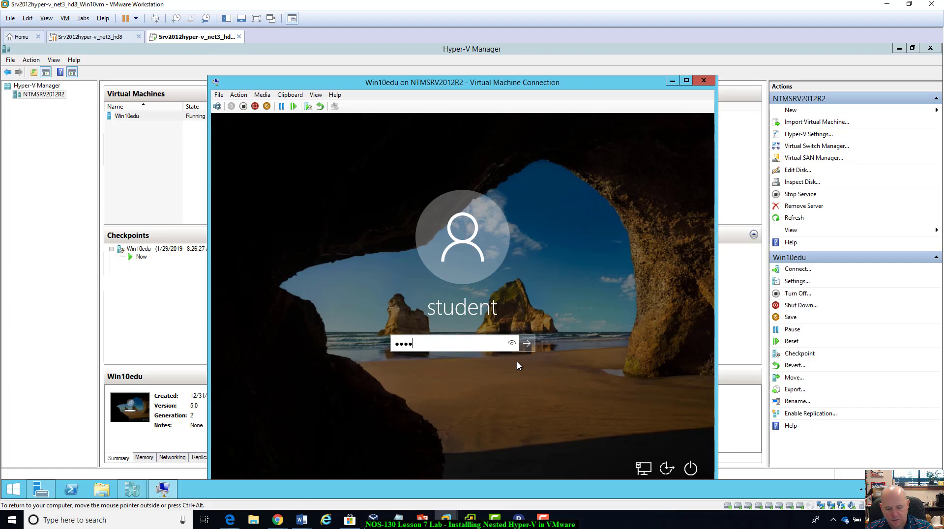
type("•••••••")
key("Return")
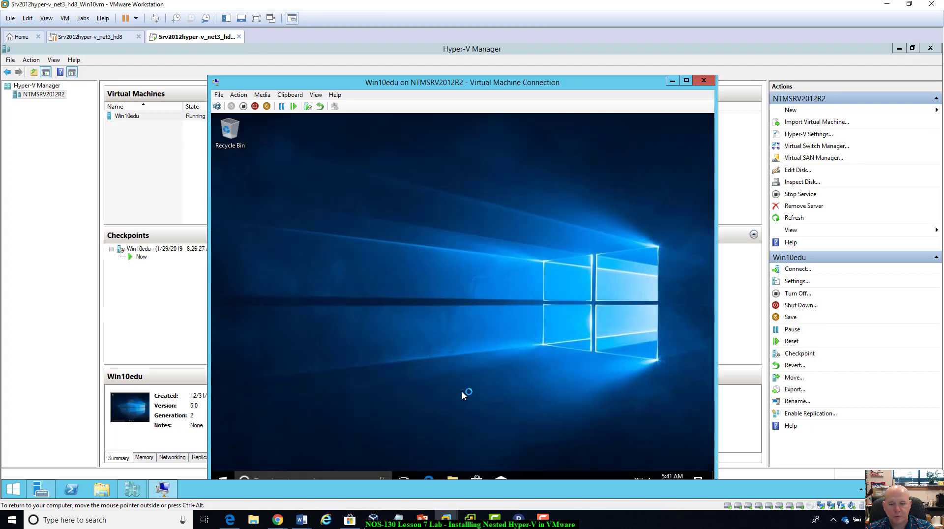
Move the connection window so the guest's whole desktop fits, and load danscomp.com in Microsoft Edge inside Win10edu.
left_click_drag(636, 78, 667, 45)
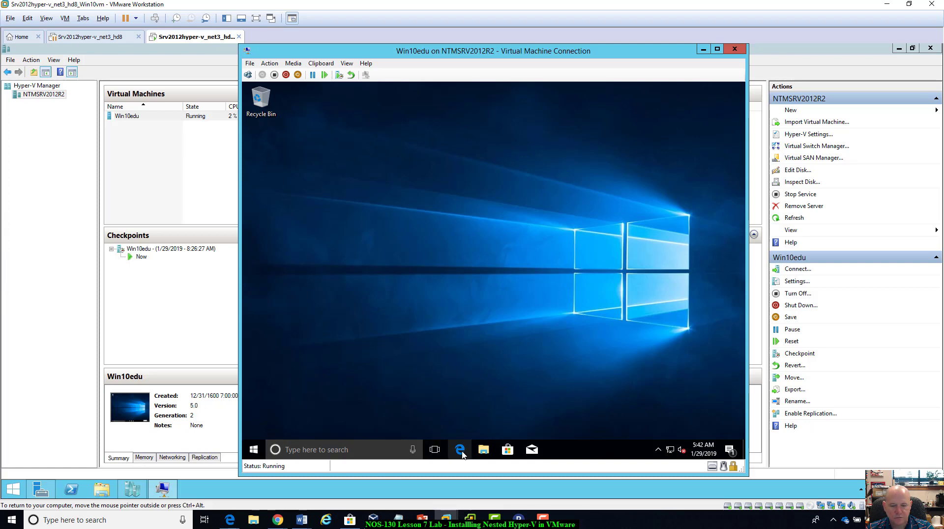
left_click(460, 451)
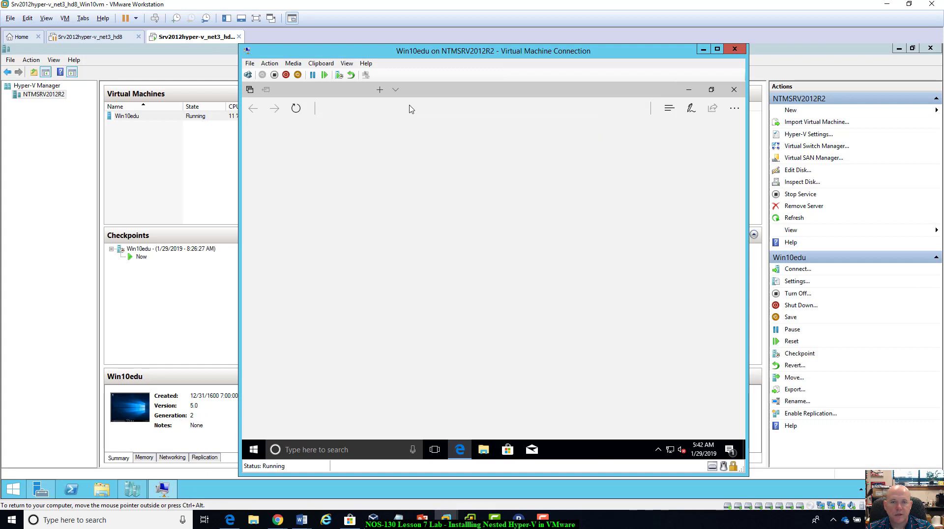
type("www")
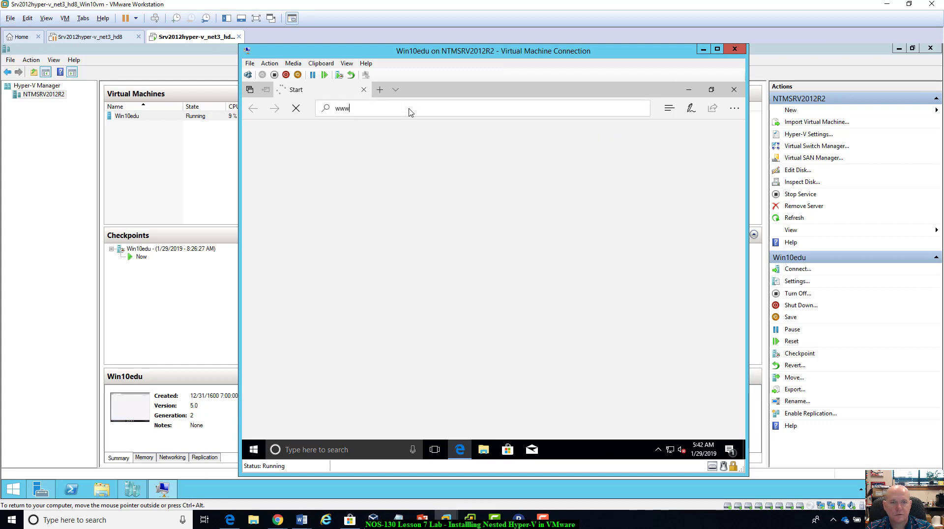
type(".dancourcy.com")
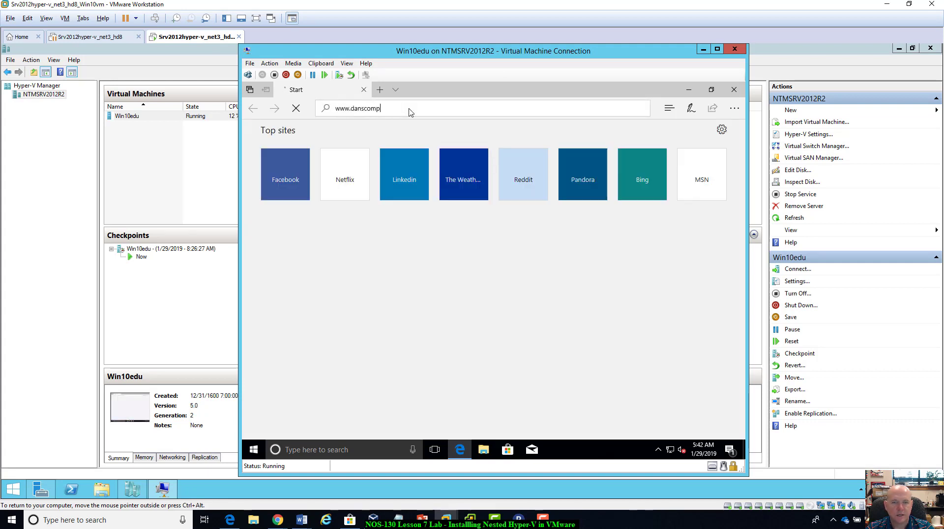
key("Return")
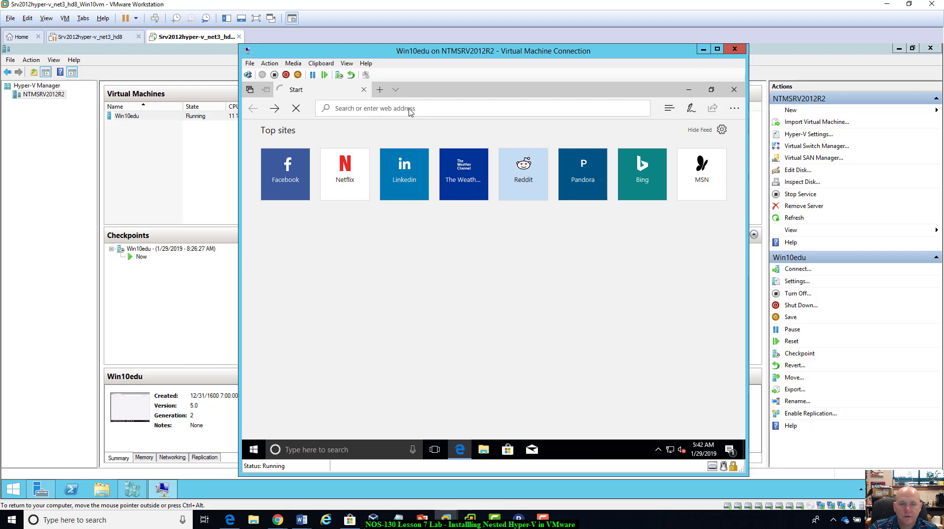
type("da")
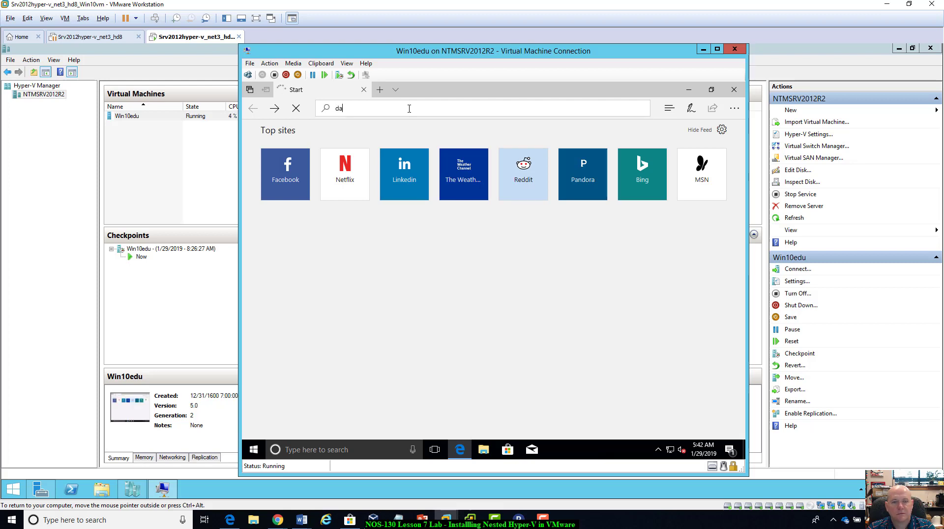
type("nscomp.co")
key("ctrl+Return")
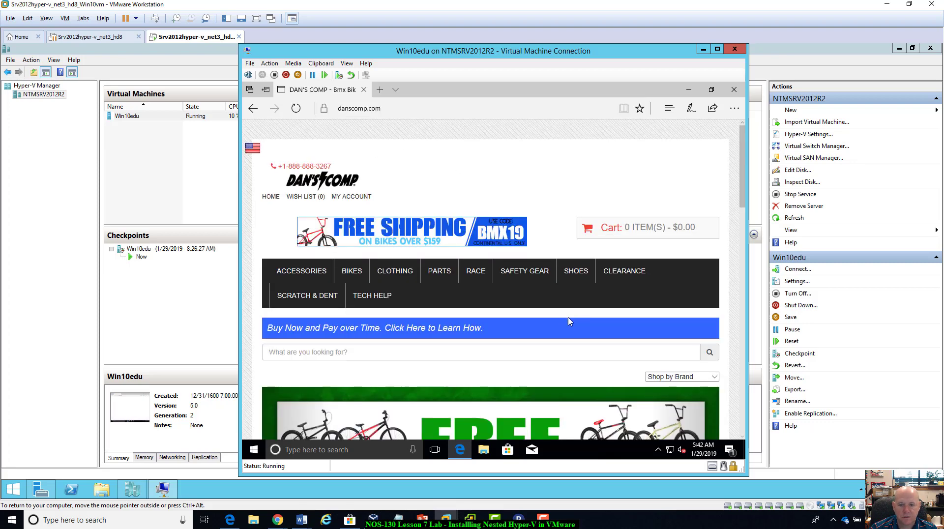
Look over the danscomp.com home page and close the browser.
scroll(569, 321, "down", 5)
scroll(569, 321, "up", 5)
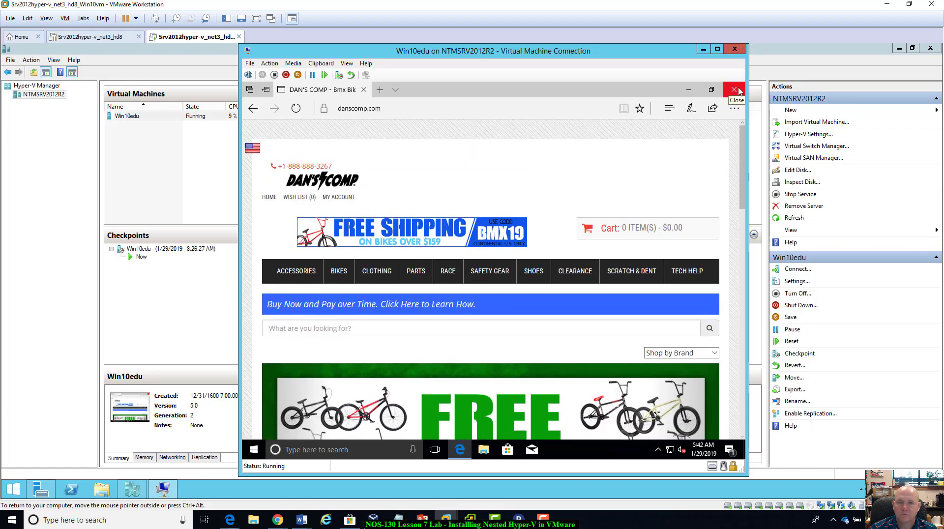
left_click(735, 90)
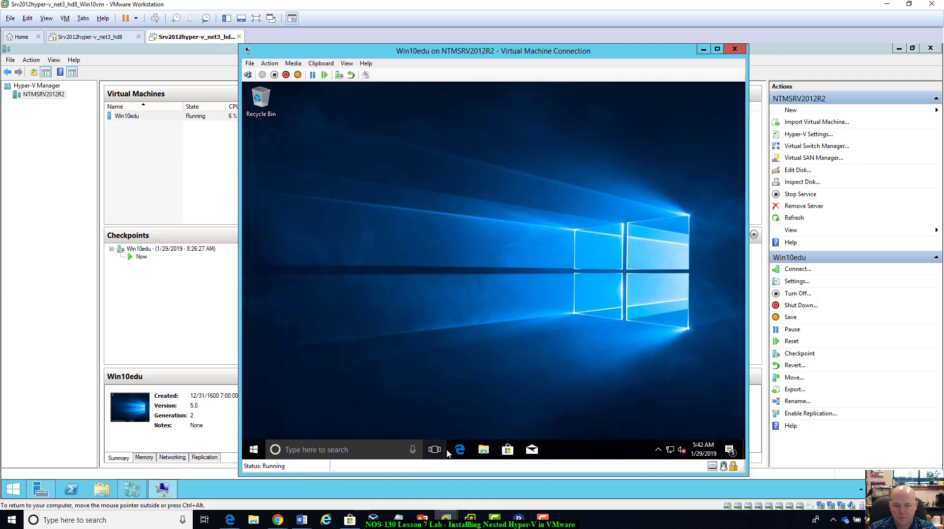
Open a Command Prompt in the Win10edu guest and run ipconfig /all.
left_click(376, 450)
type("c")
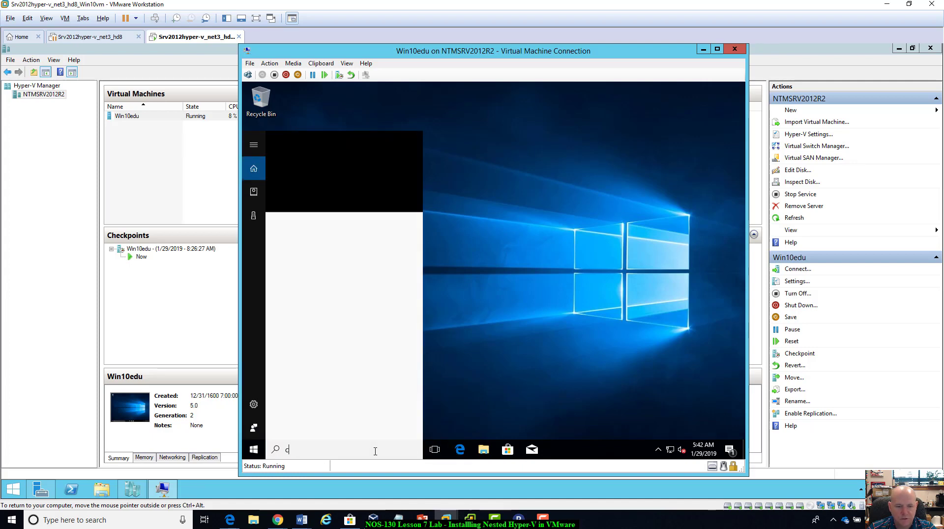
type("md")
key("Return")
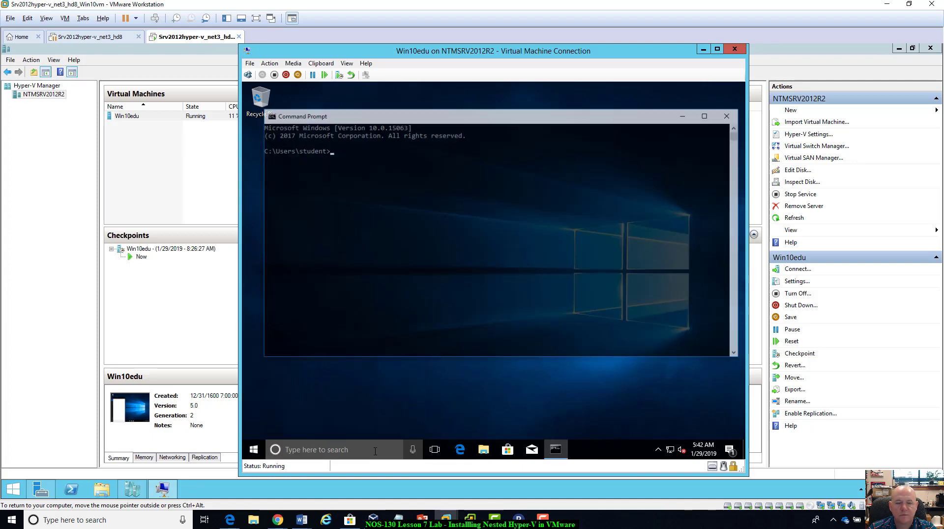
type("ipconfig /all")
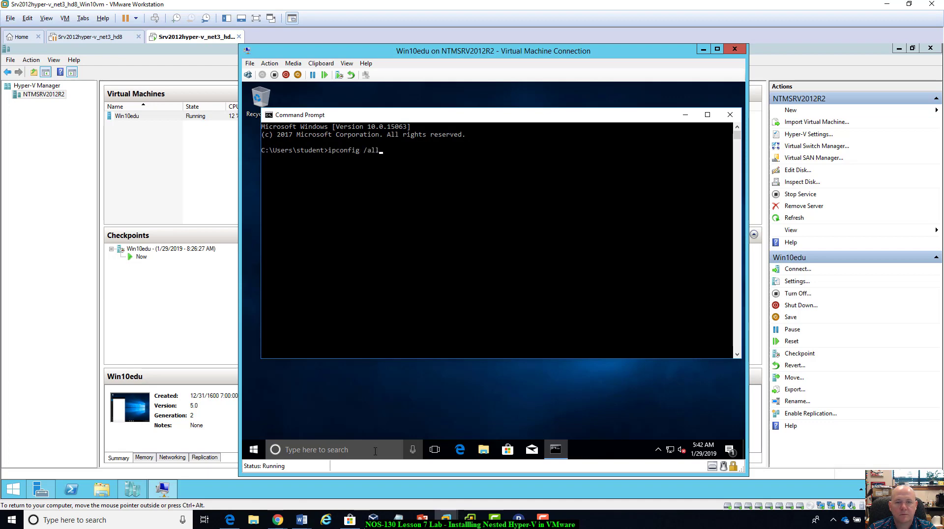
key("Return")
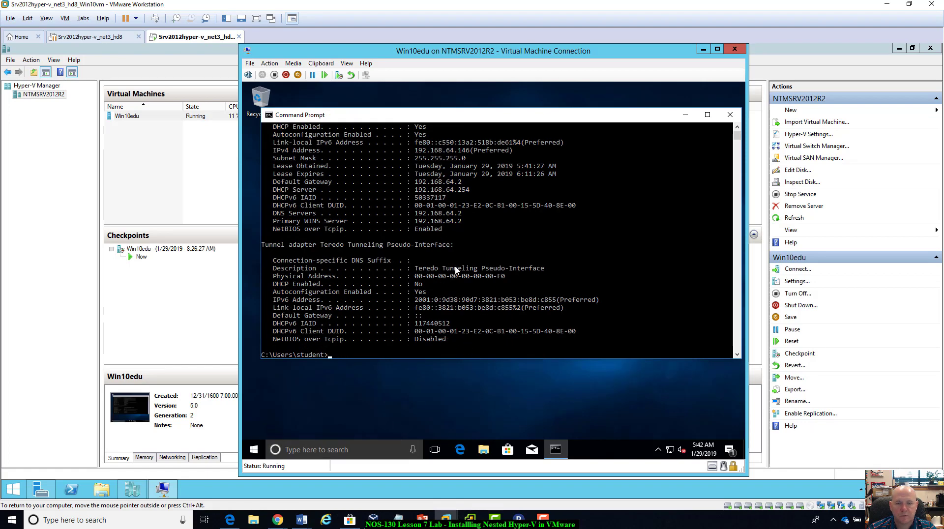
Examine the Ethernet and tunnel adapter details in the ipconfig /all output, and close the Command Prompt.
scroll(456, 270, "up", 1)
scroll(456, 270, "up", 5)
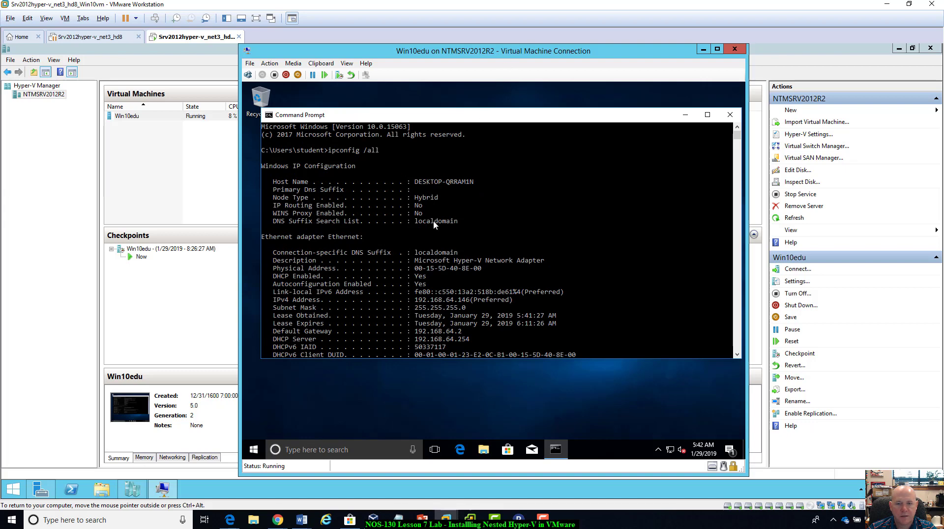
scroll(427, 233, "down", 1)
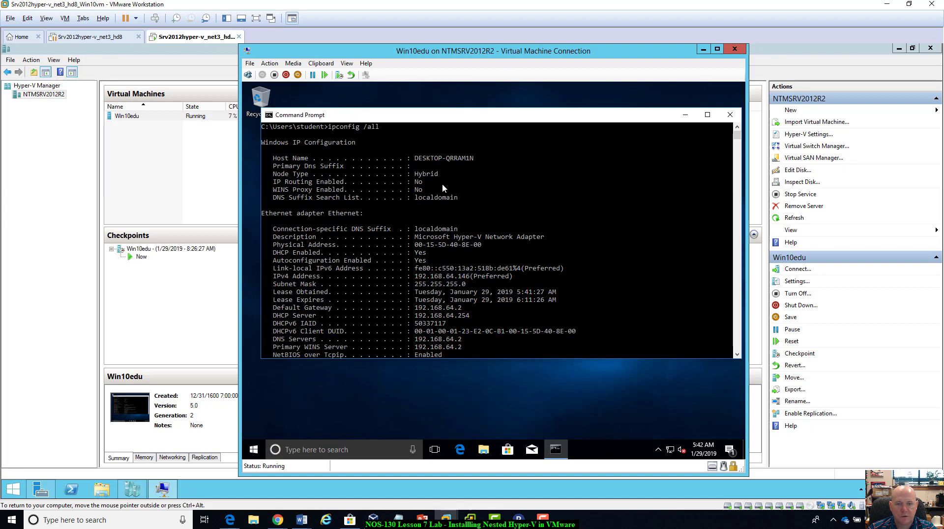
scroll(419, 209, "down", 1)
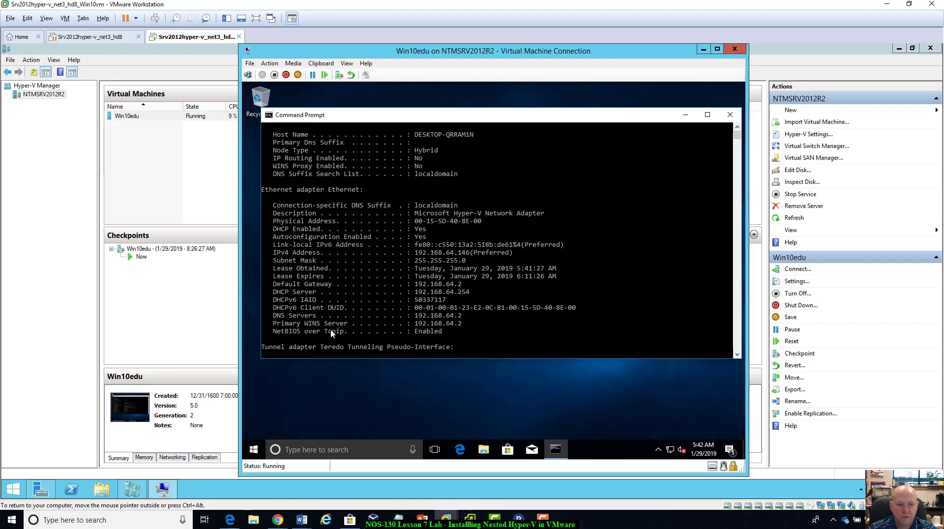
scroll(460, 322, "down", 7)
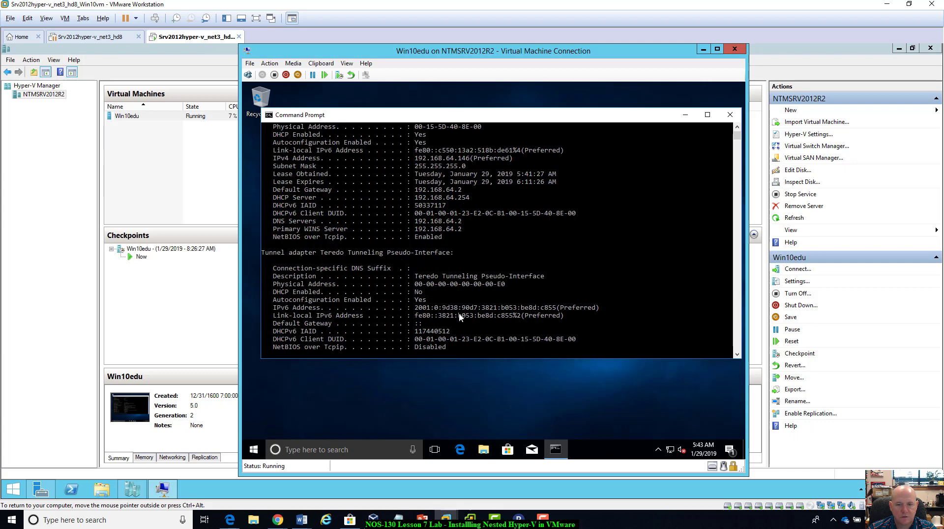
scroll(460, 317, "up", 9)
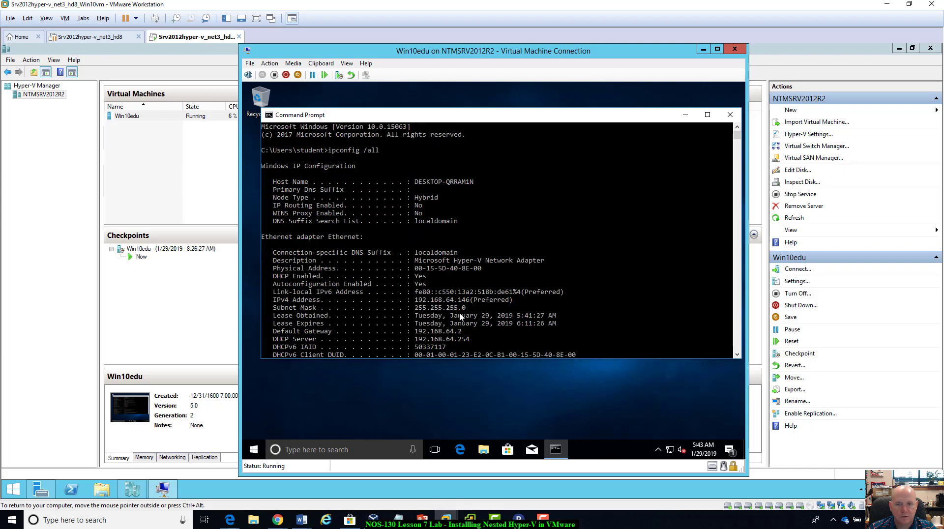
left_click(730, 114)
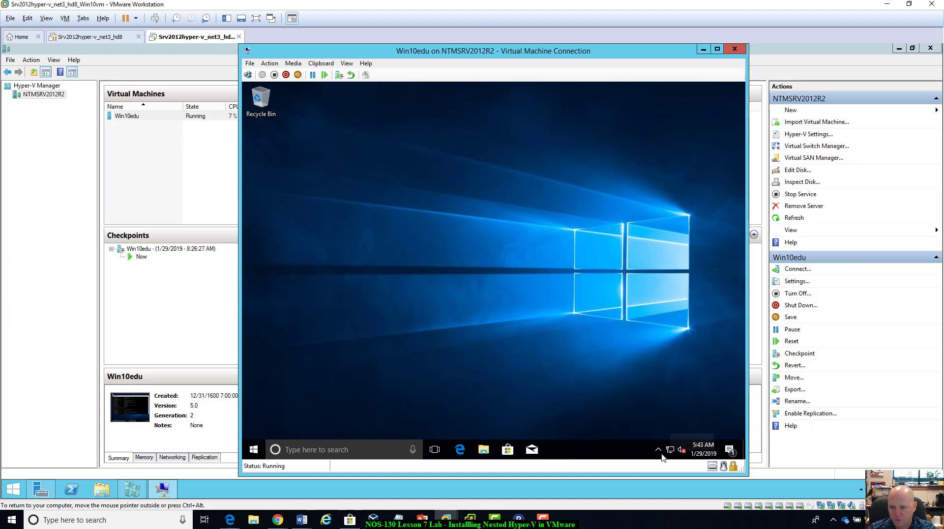
Move the Win10edu connection window aside and close it, leaving the virtual machine running.
mouse_move(669, 453)
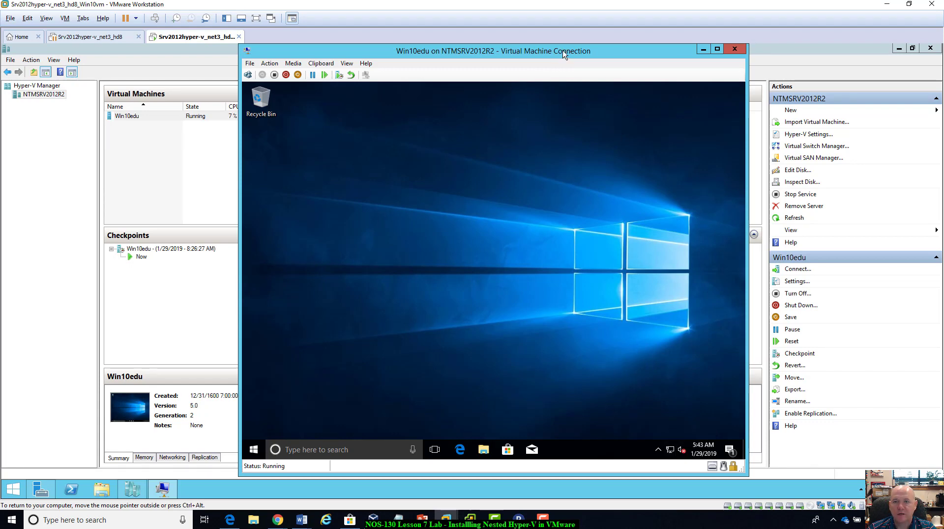
left_click_drag(563, 55, 484, 59)
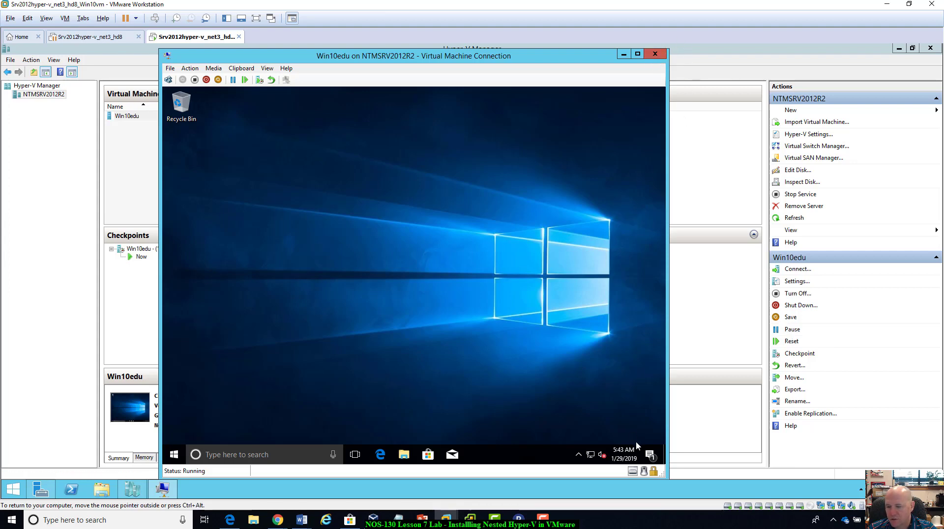
left_click(655, 53)
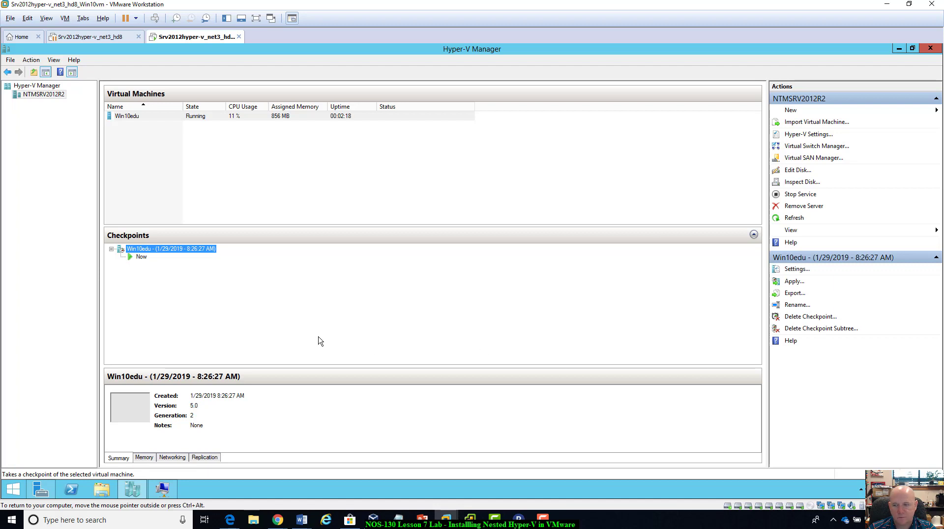
left_click(795, 282)
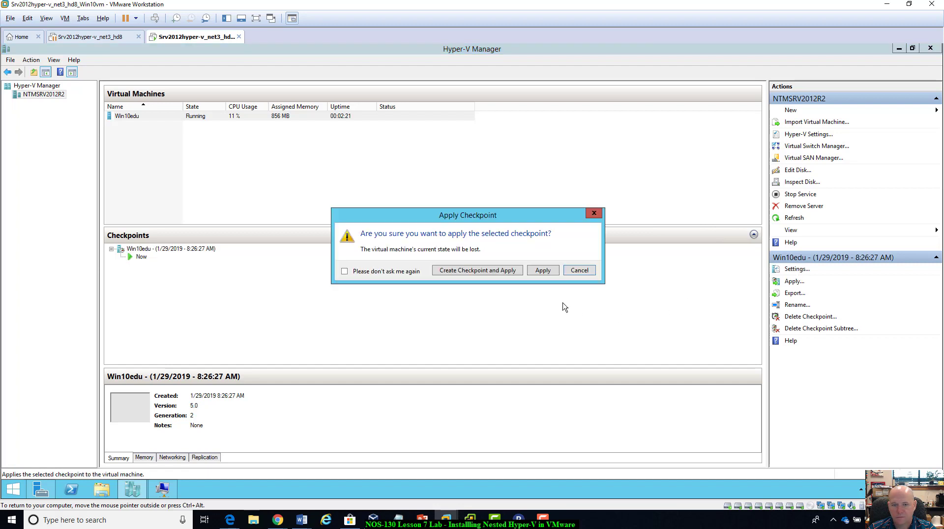
left_click(583, 270)
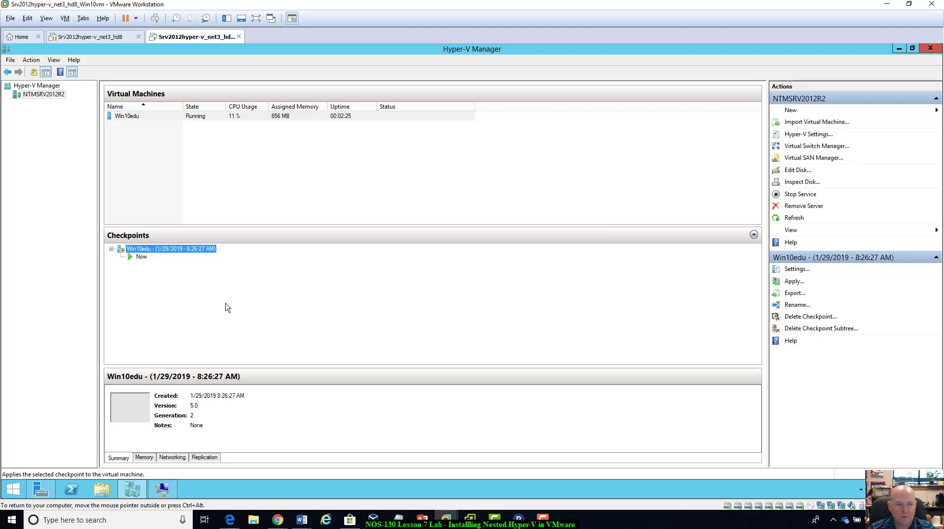
left_click(141, 257)
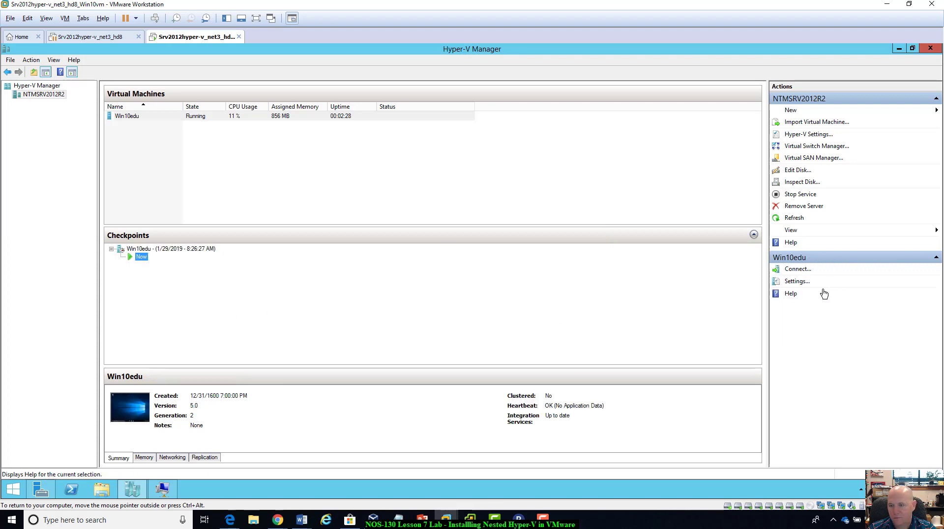
Take a new checkpoint of the Win10edu virtual machine and select its Now entry in the checkpoint tree.
left_click(131, 118)
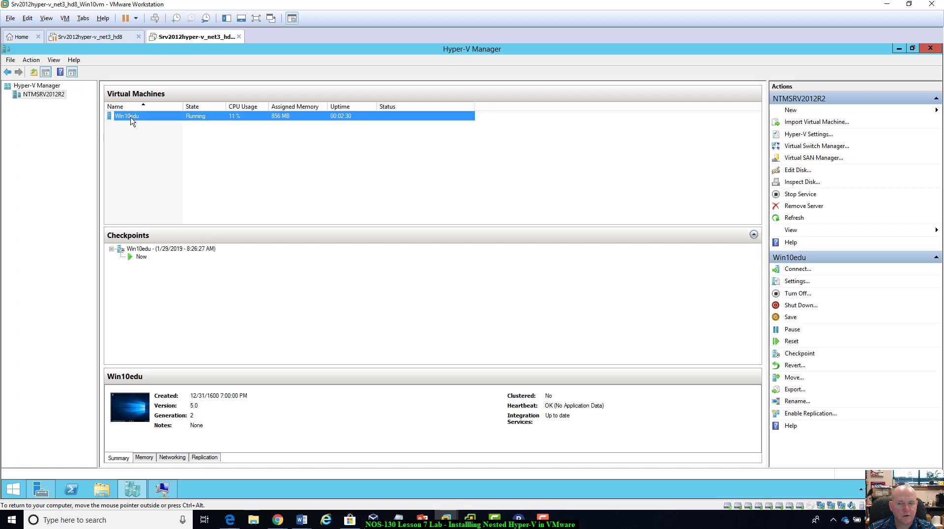
left_click(801, 355)
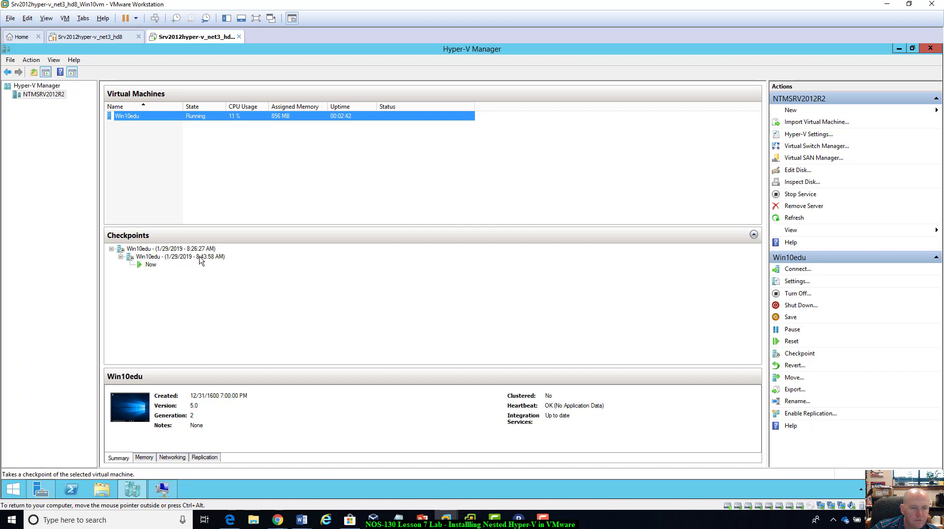
left_click(151, 265)
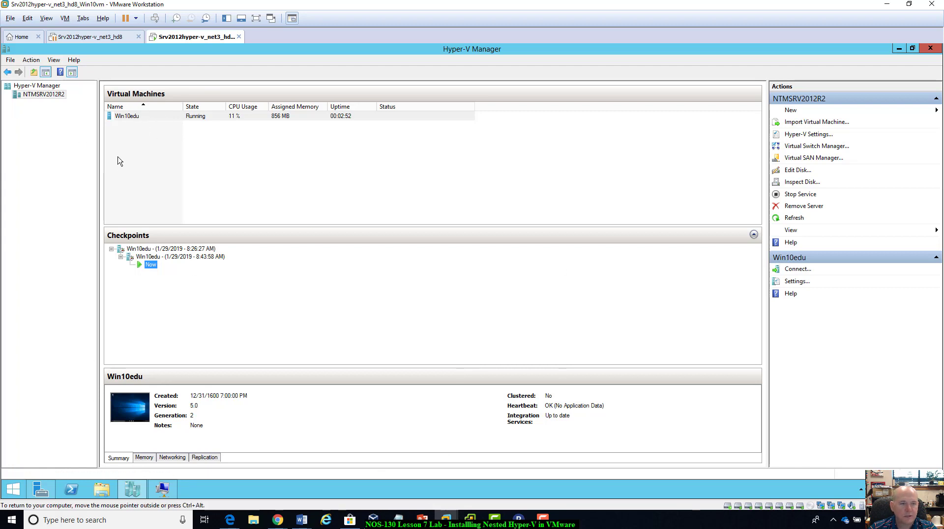
Reconnect to the Win10edu virtual machine and shut down Windows from inside the guest.
double_click(129, 116)
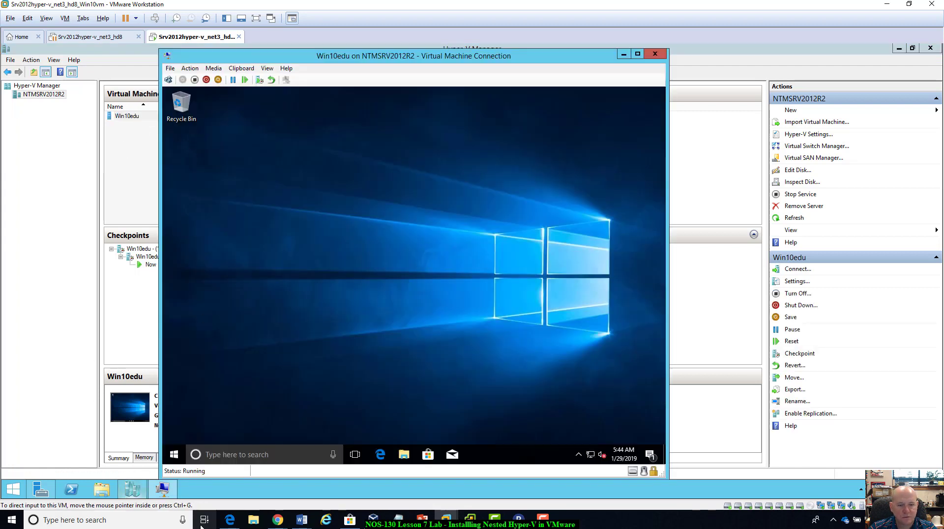
left_click(173, 458)
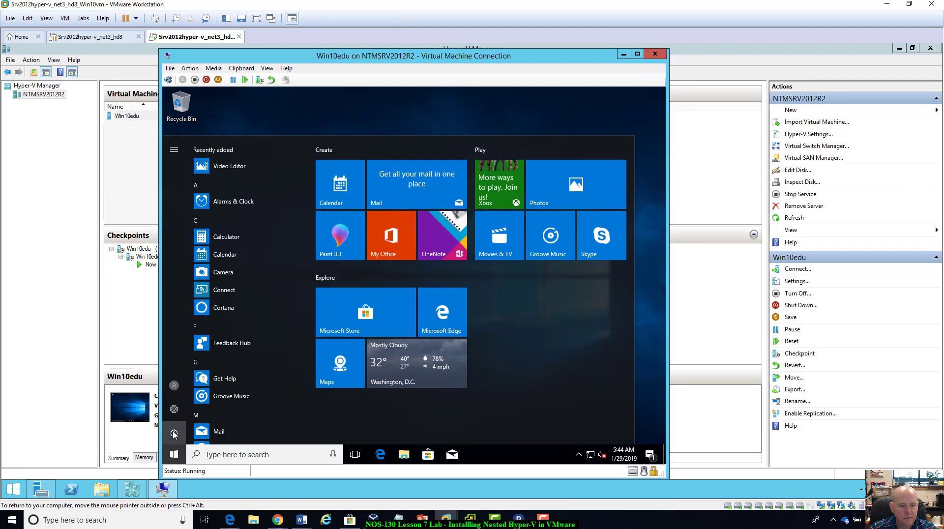
left_click(174, 433)
left_click(197, 393)
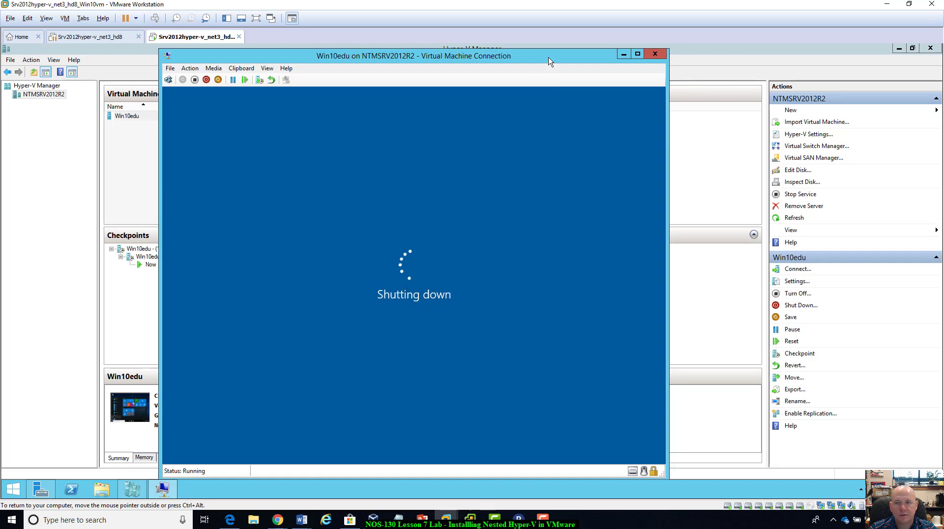
left_click_drag(596, 140, 640, 151)
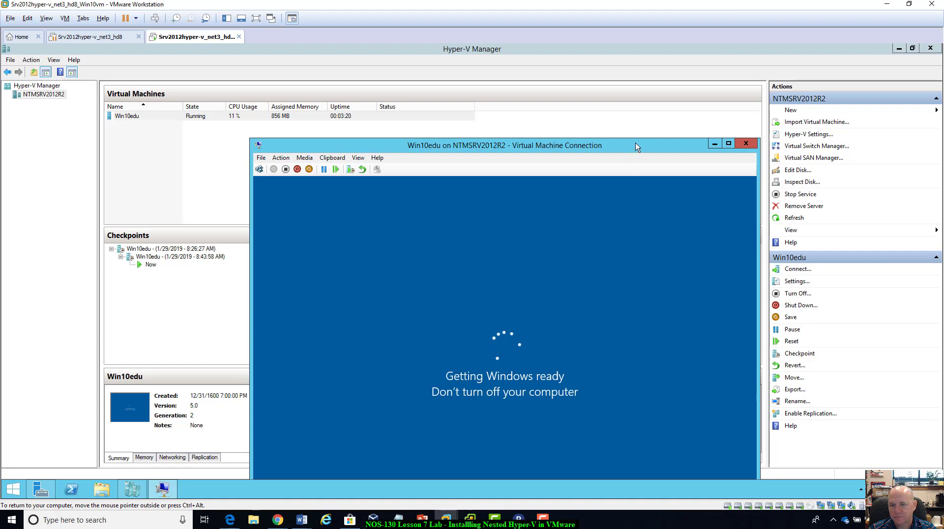
left_click_drag(636, 143, 679, 129)
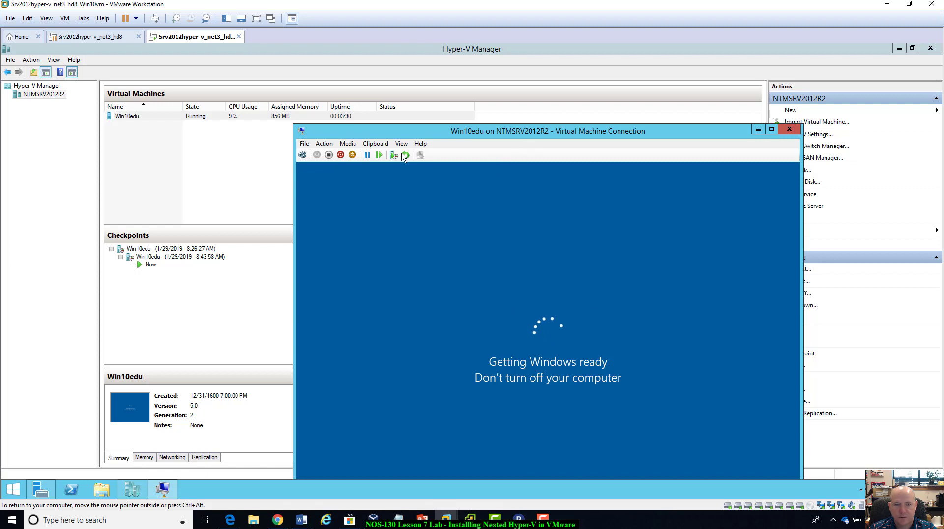
left_click_drag(583, 132, 379, 230)
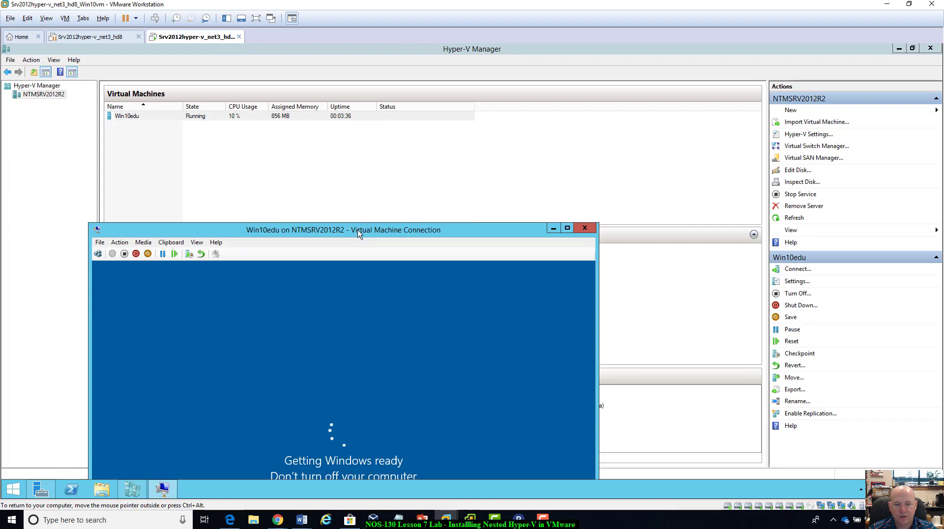
left_click_drag(492, 229, 690, 132)
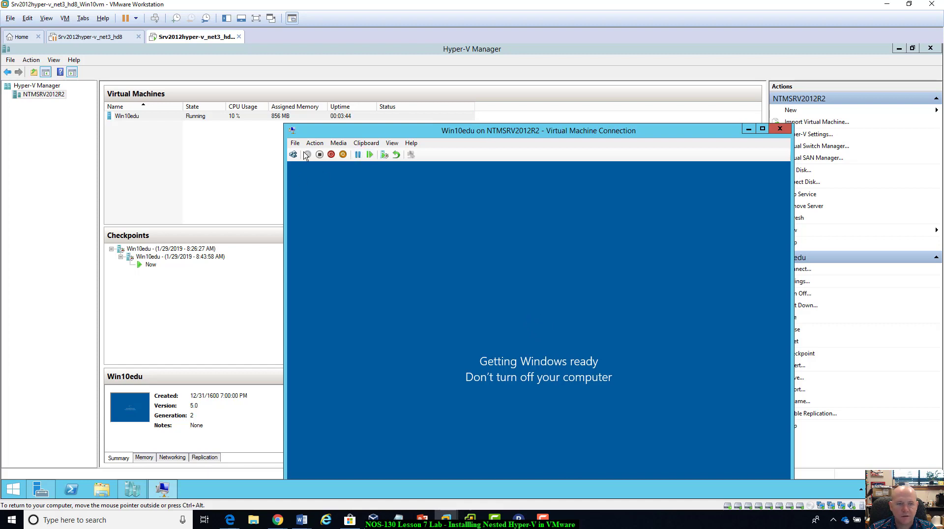
left_click(369, 141)
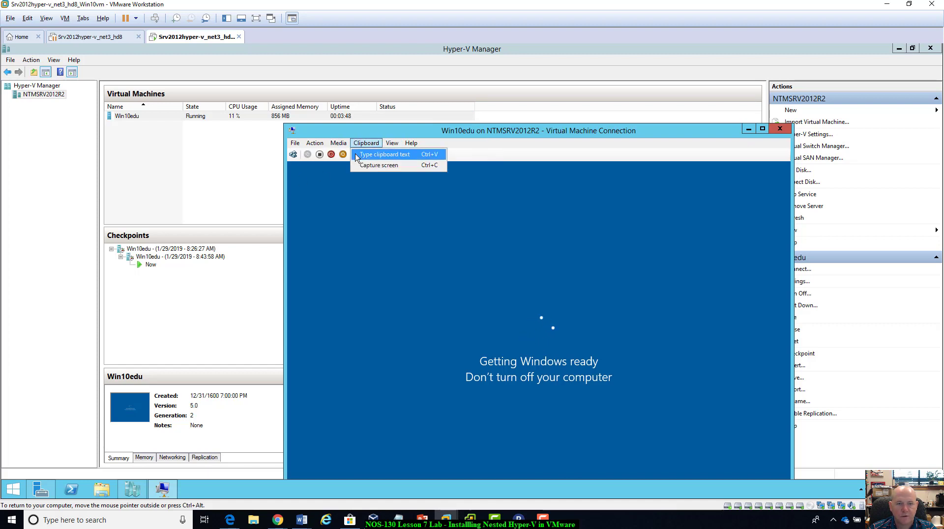
mouse_move(340, 157)
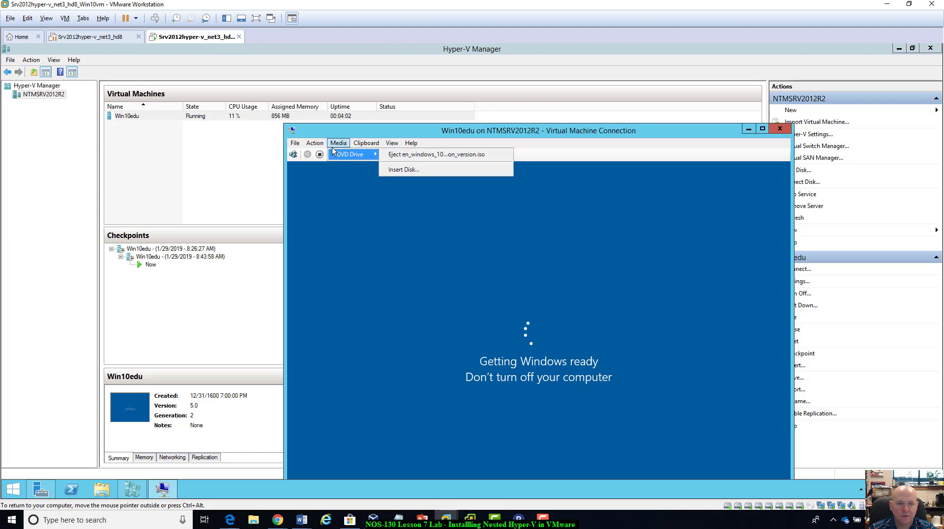
mouse_move(313, 142)
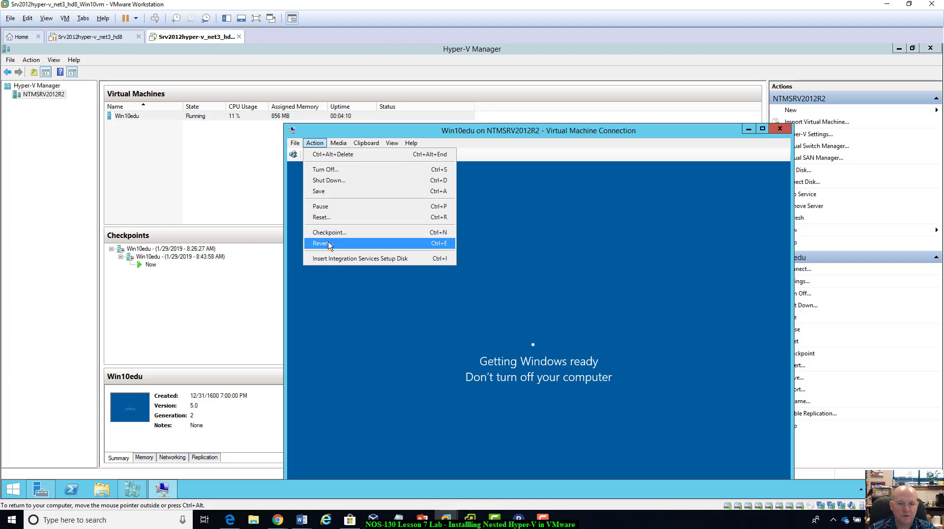
left_click(322, 334)
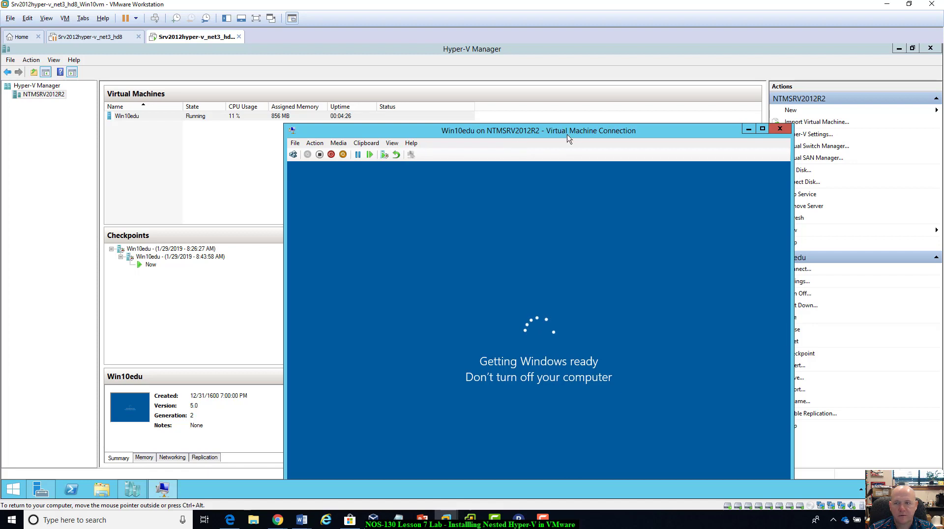
Close the Win10edu connection window and reconnect to the running virtual machine.
left_click_drag(640, 138, 653, 95)
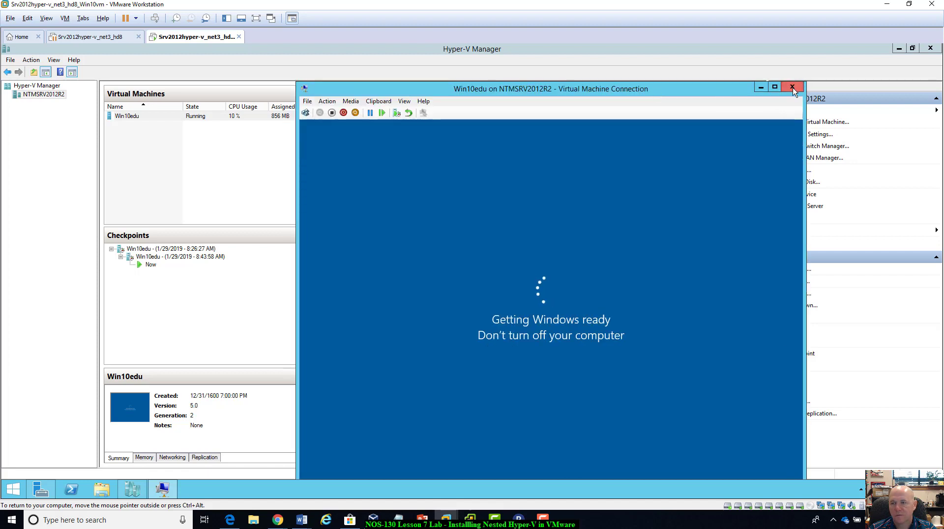
left_click(793, 87)
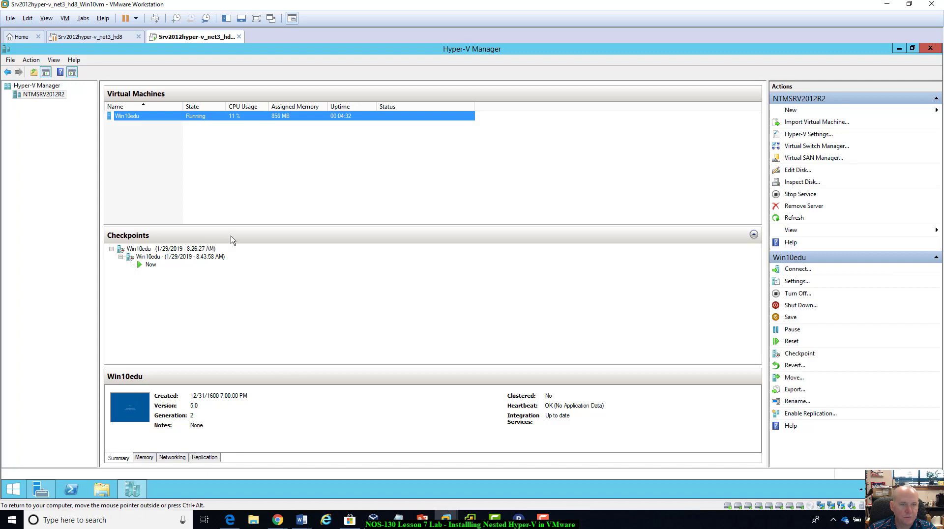
double_click(178, 117)
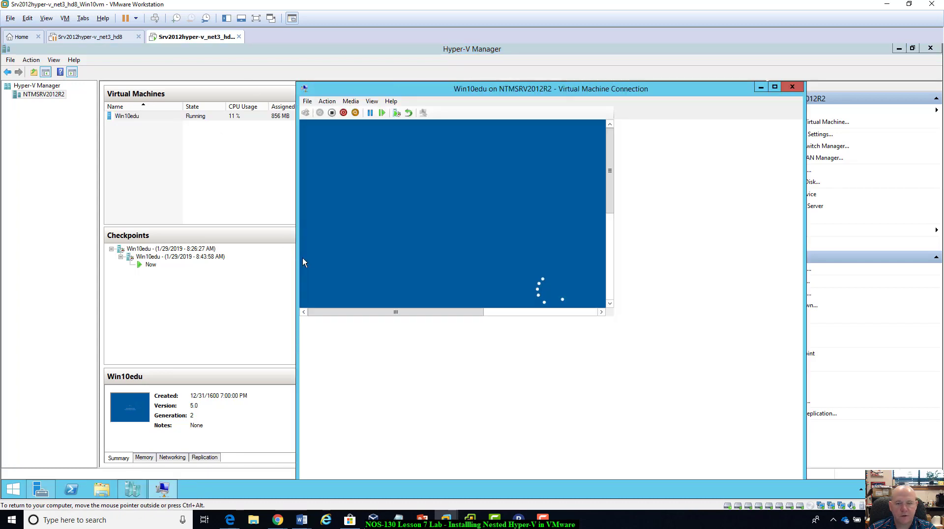
Minimize the Win10edu connection window and close Hyper-V Manager.
left_click(760, 87)
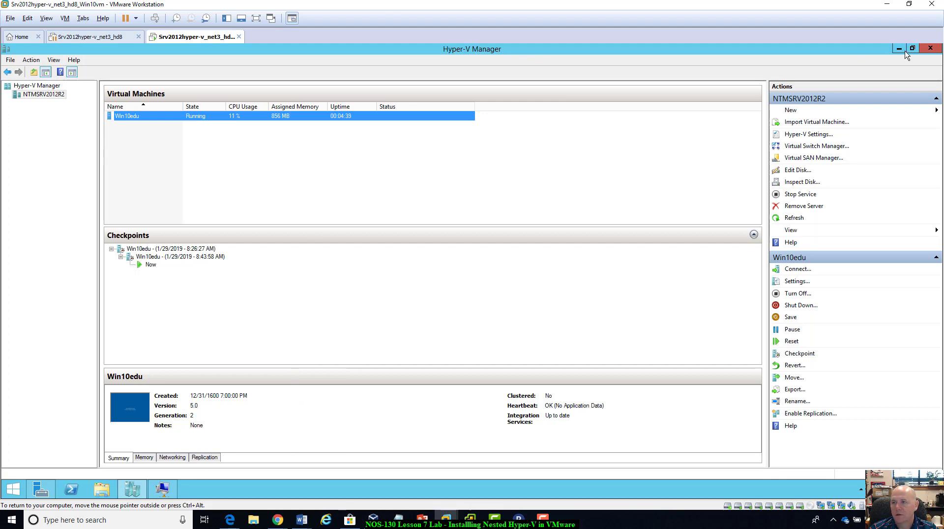
left_click(931, 49)
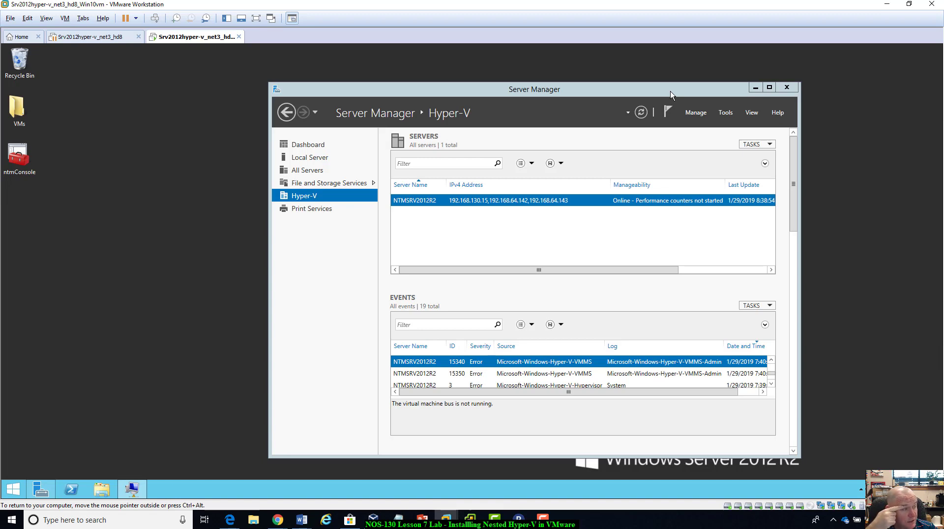
Examine the Hyper-V role's event list in Server Manager, looking through its errors and warnings.
left_click_drag(671, 91, 679, 85)
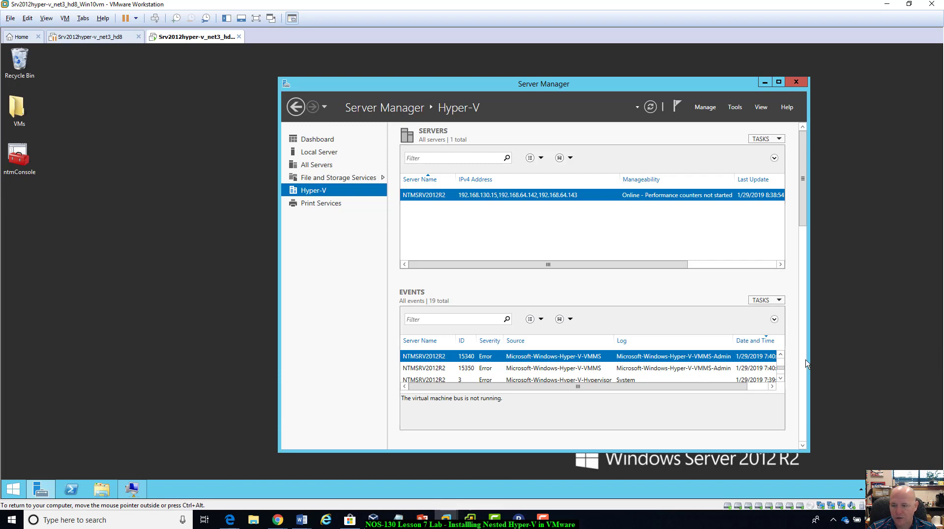
left_click(784, 362)
left_click(784, 362)
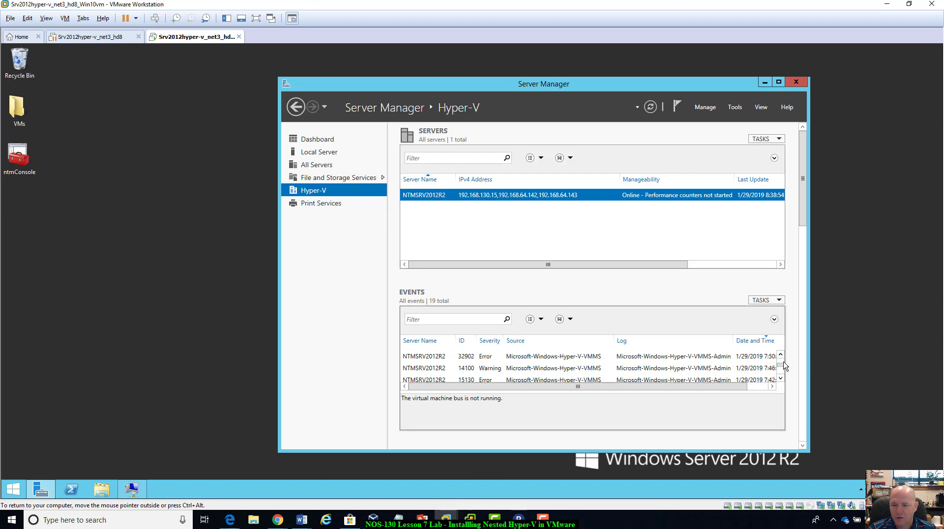